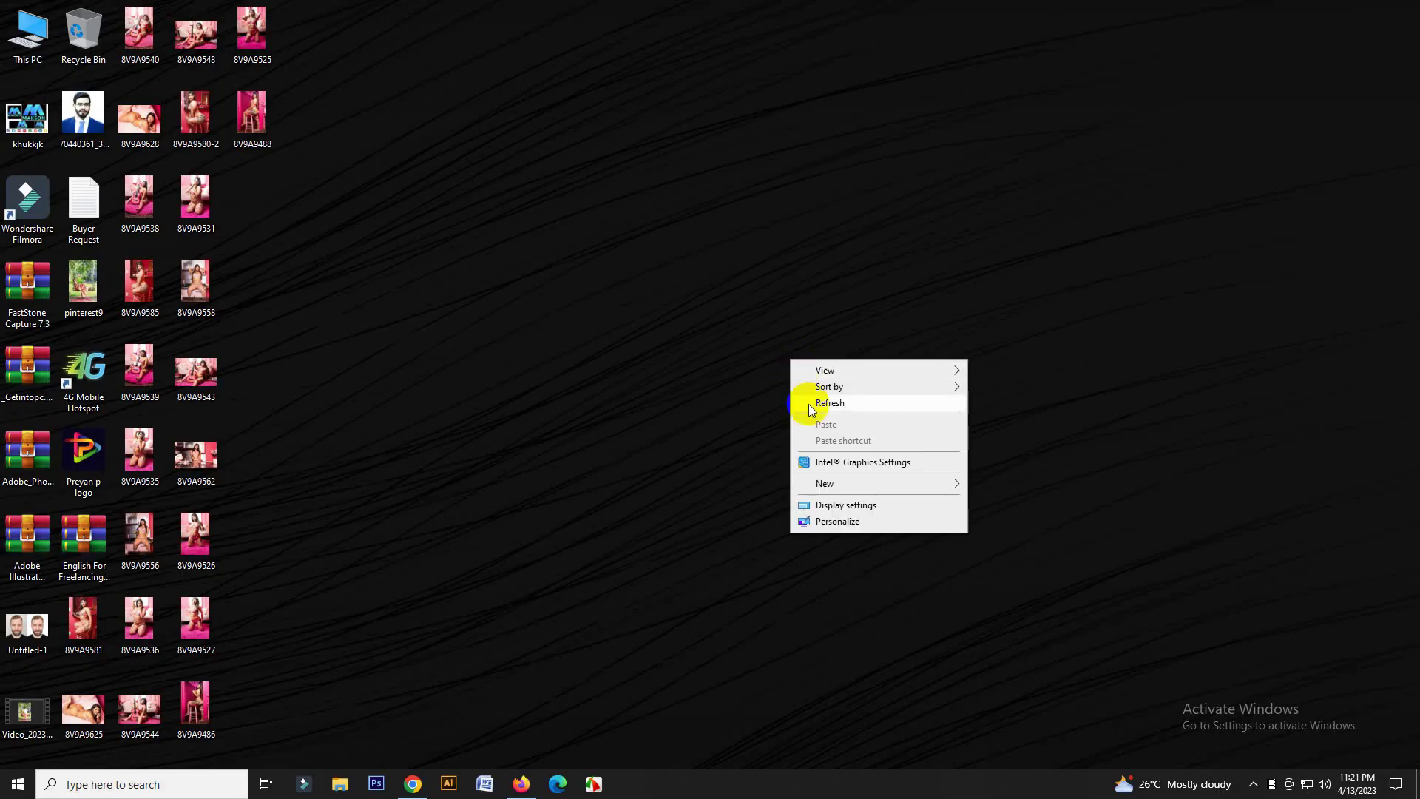
# - Refresh the desktop from its shortcut menu before launching Photoshop CS6
pyautogui.click(813, 403)
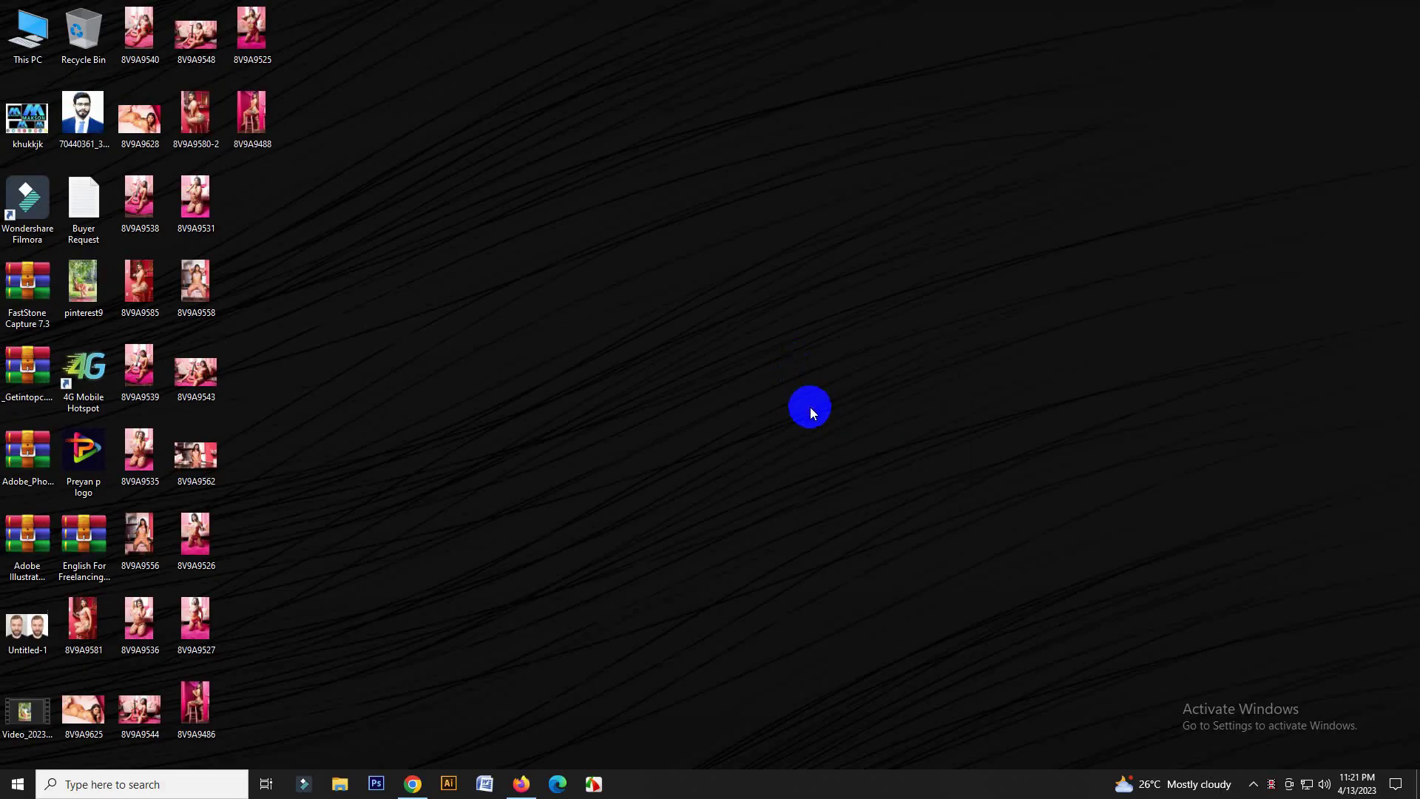
pyautogui.rightClick(809, 405)
pyautogui.click(829, 449)
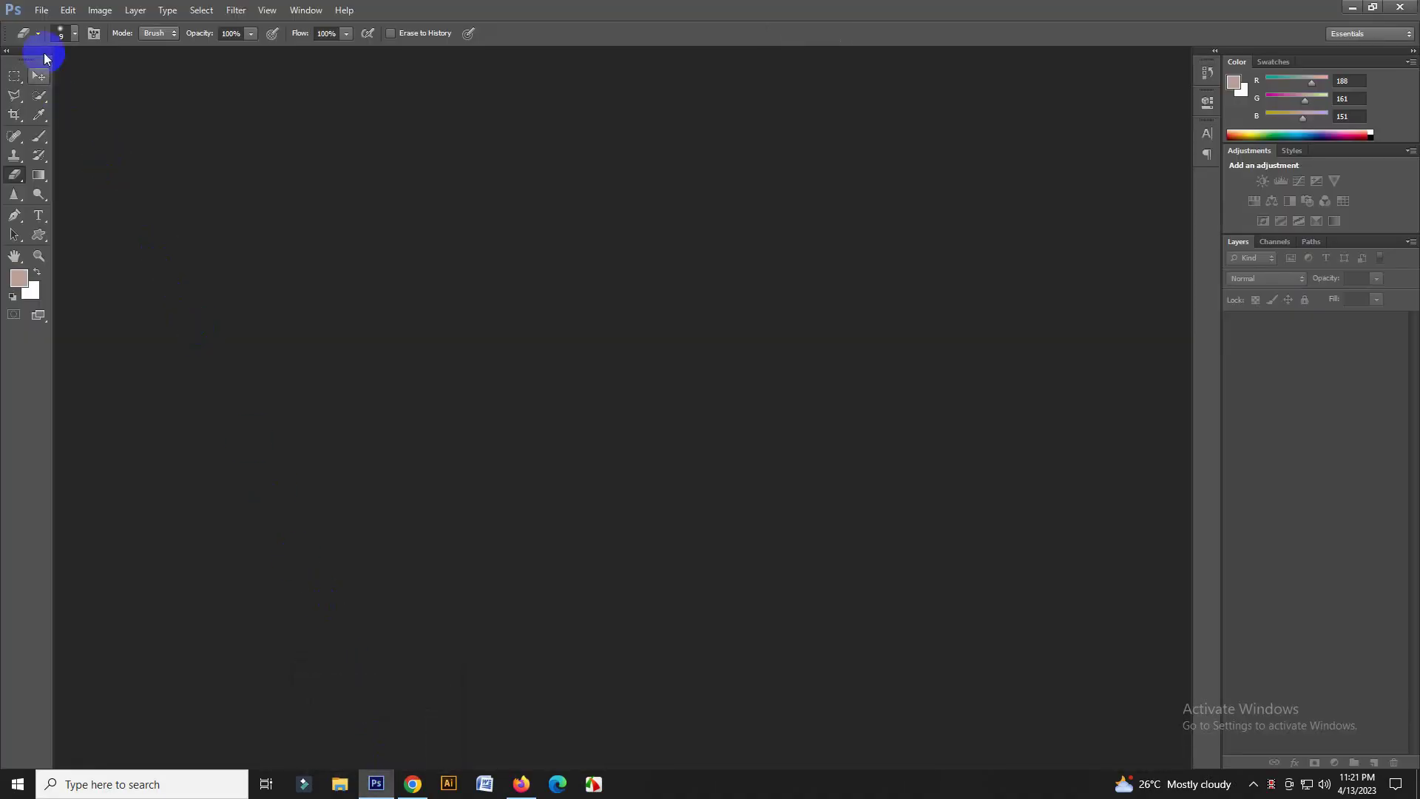
# - Open images (2).jpg from Downloads, passing it through Camera Raw unchanged
pyautogui.click(43, 11)
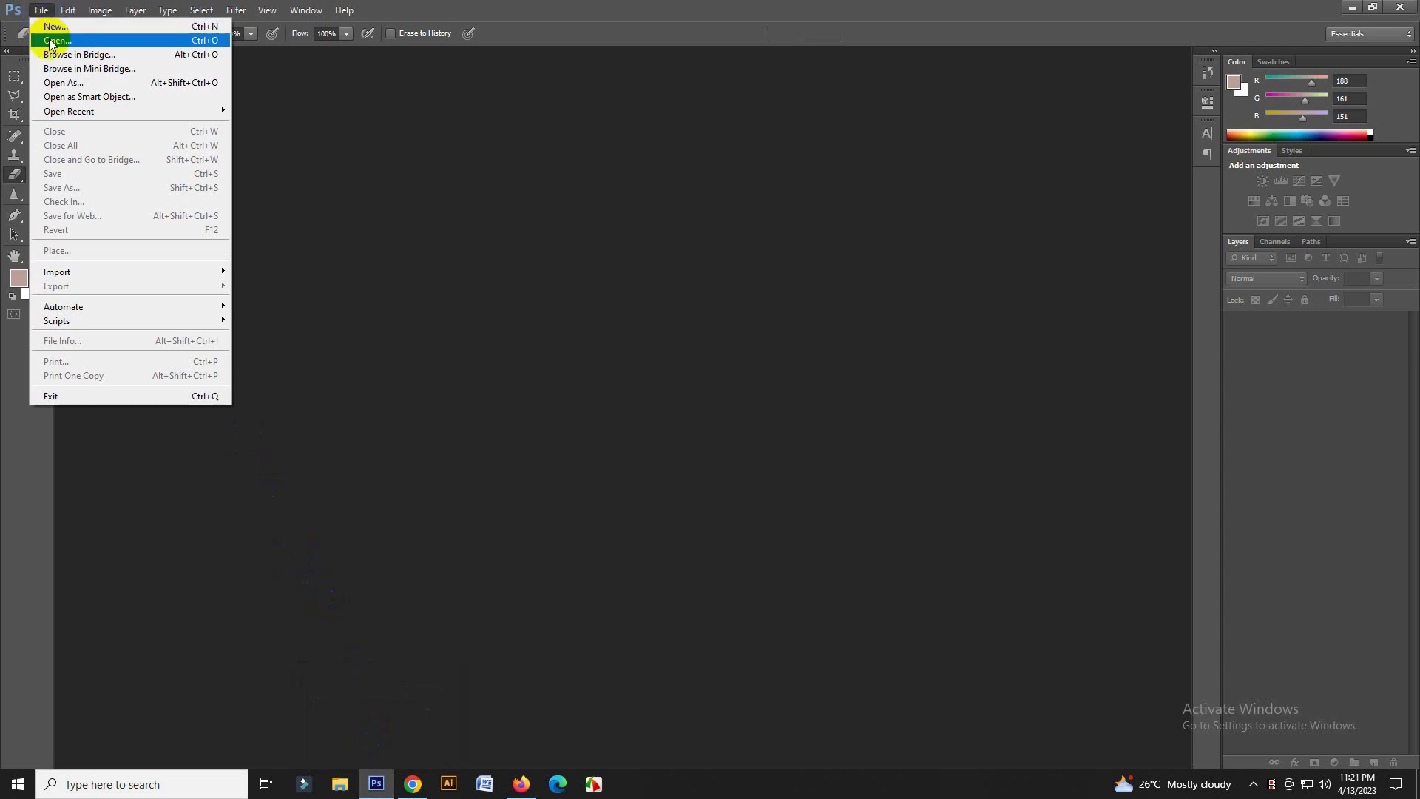
pyautogui.click(48, 42)
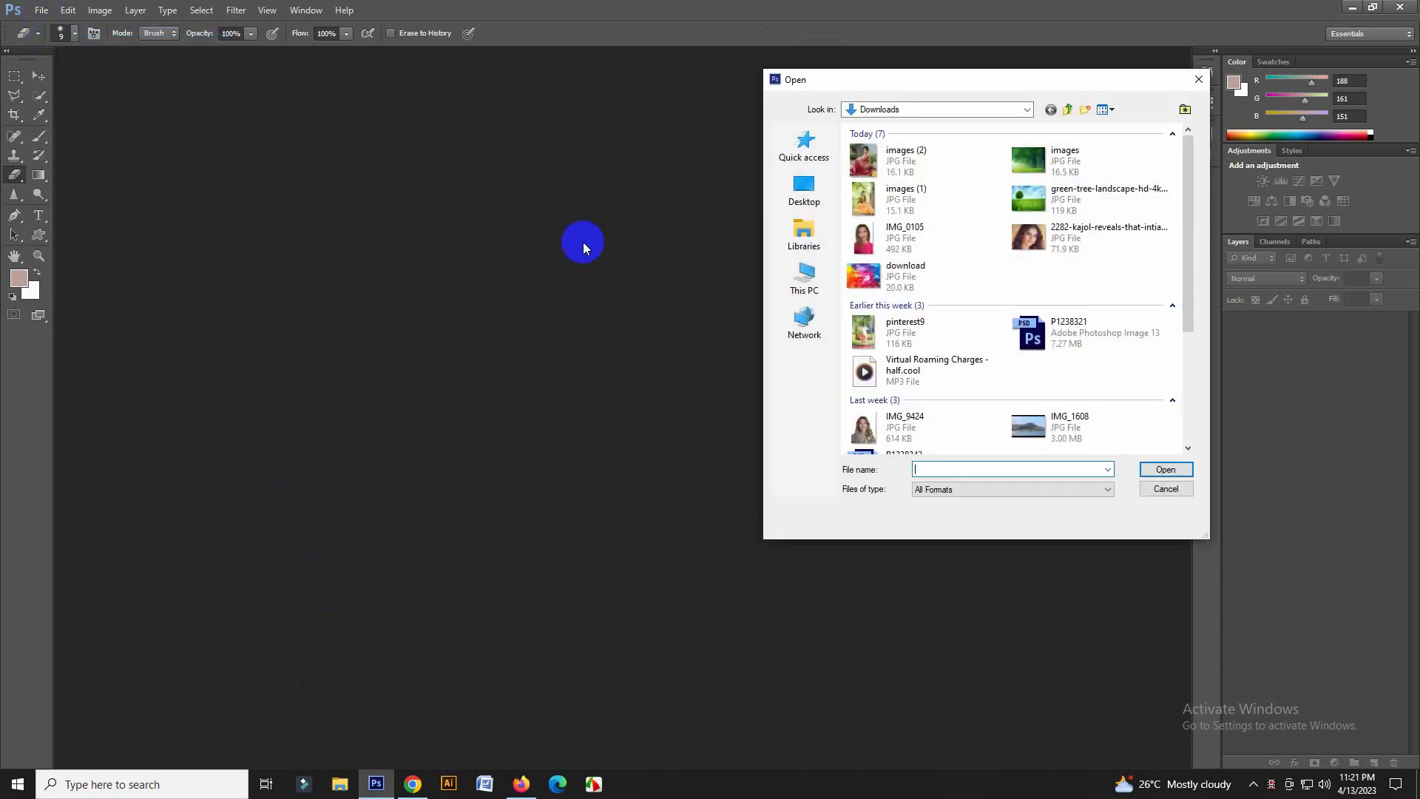
pyautogui.click(898, 155)
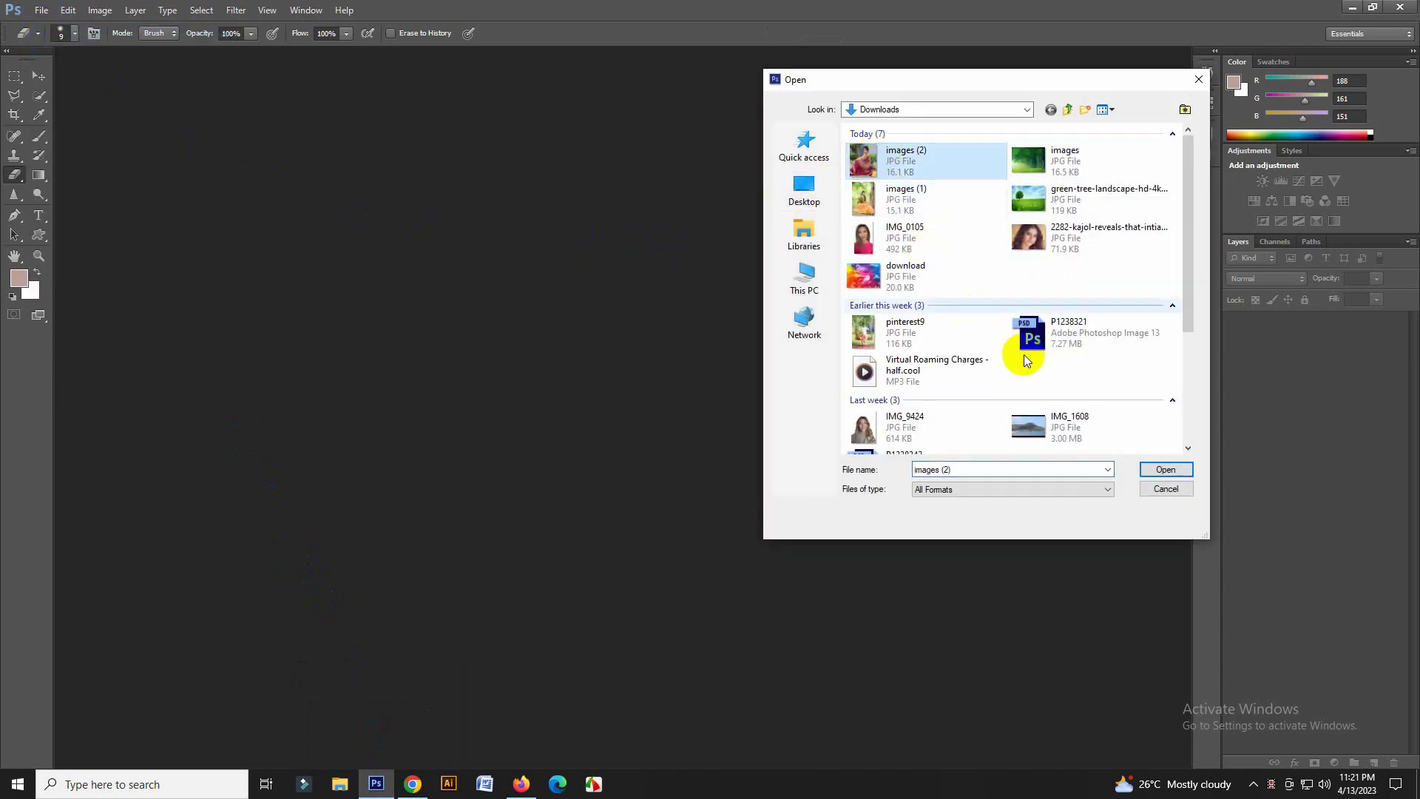
pyautogui.click(1131, 469)
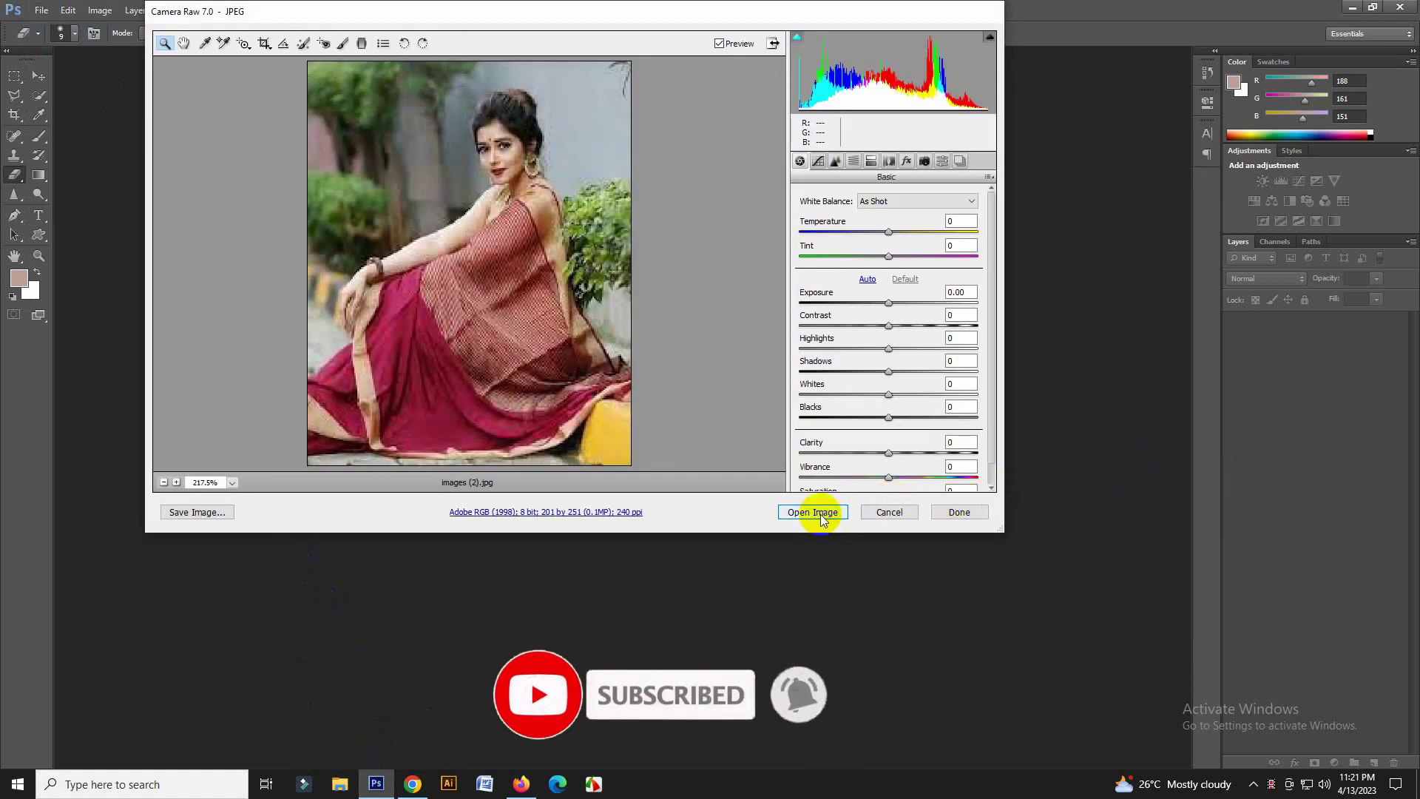
pyautogui.click(820, 512)
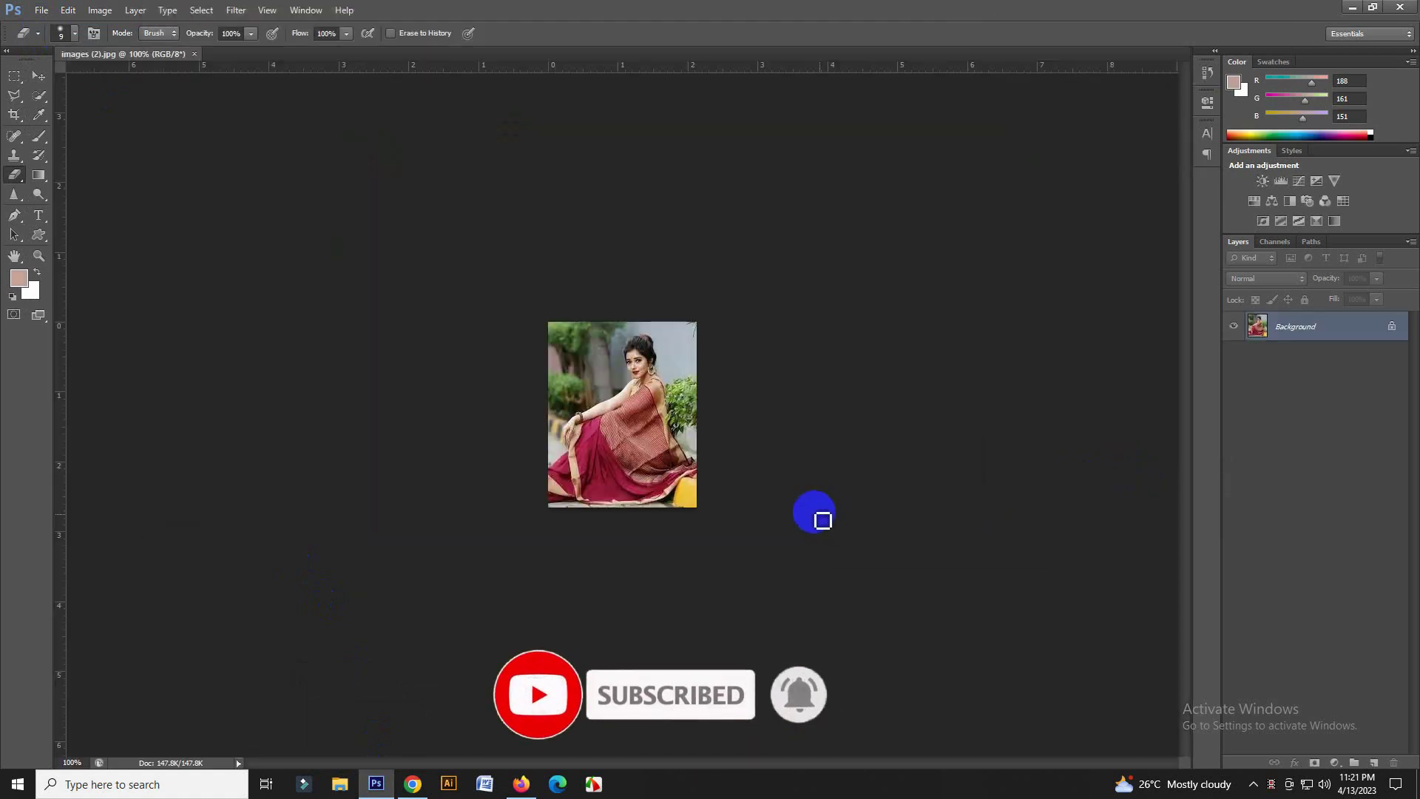
# - Open images.jpg via Camera Raw, then return to the images (2).jpg tab zoomed in
pyautogui.click(34, 15)
pyautogui.click(56, 38)
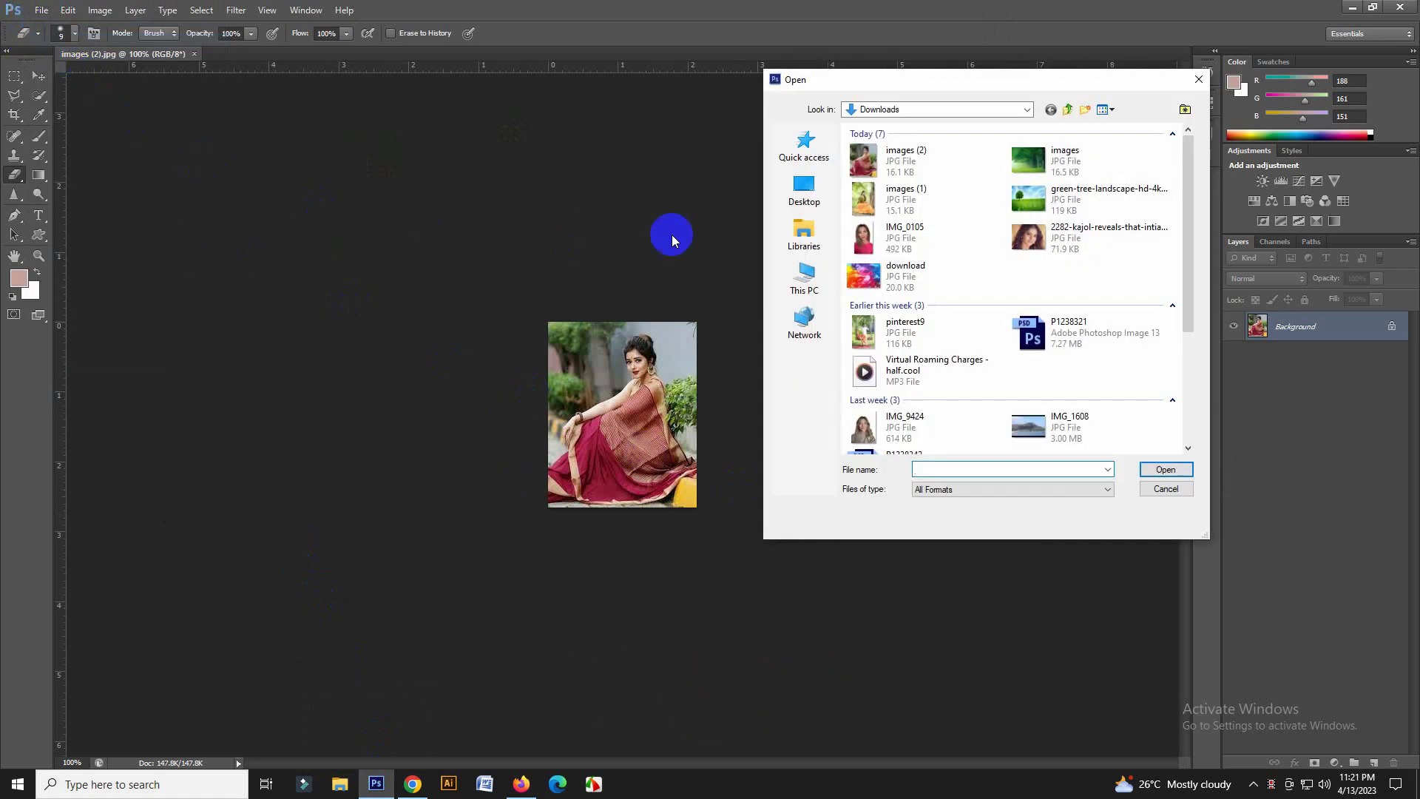
pyautogui.click(1026, 156)
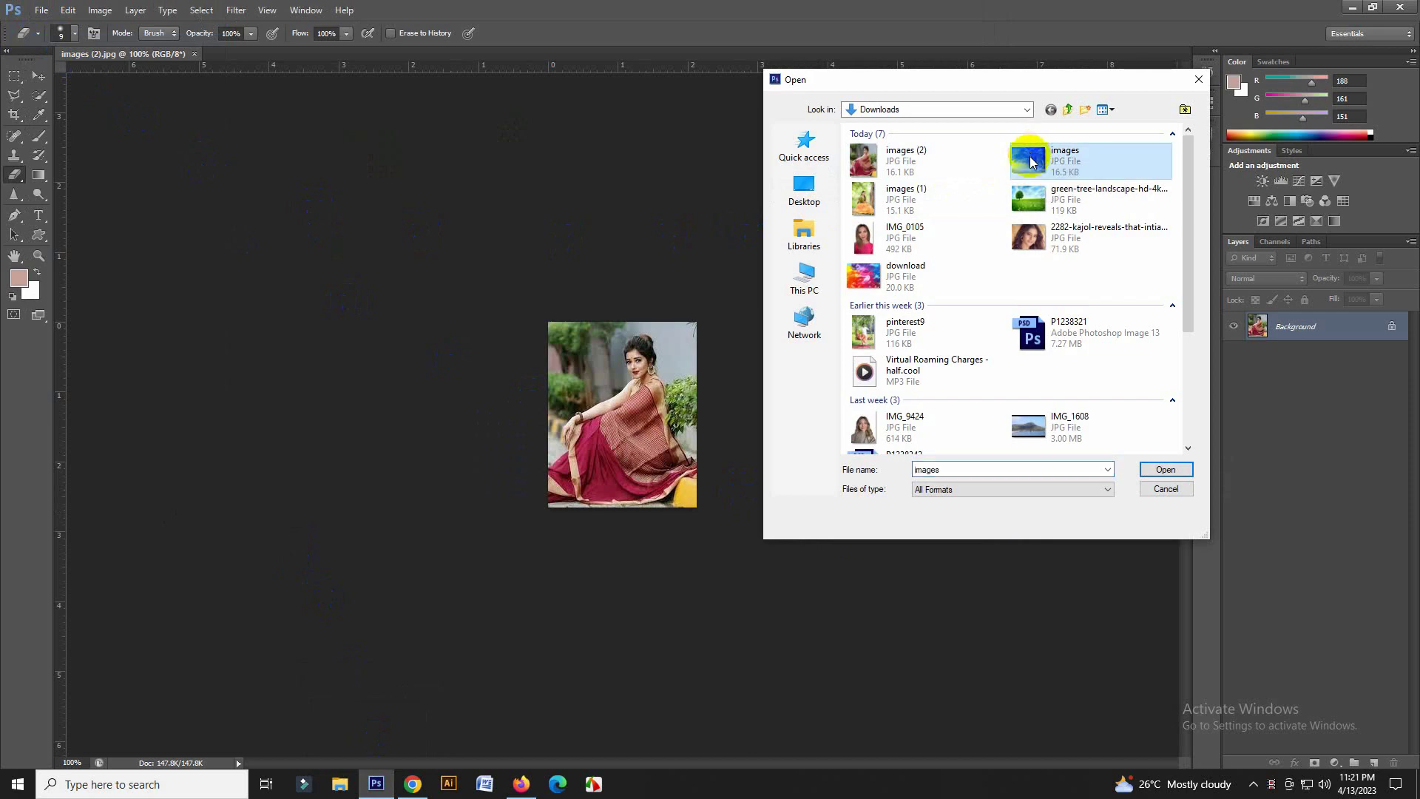
pyautogui.click(1163, 469)
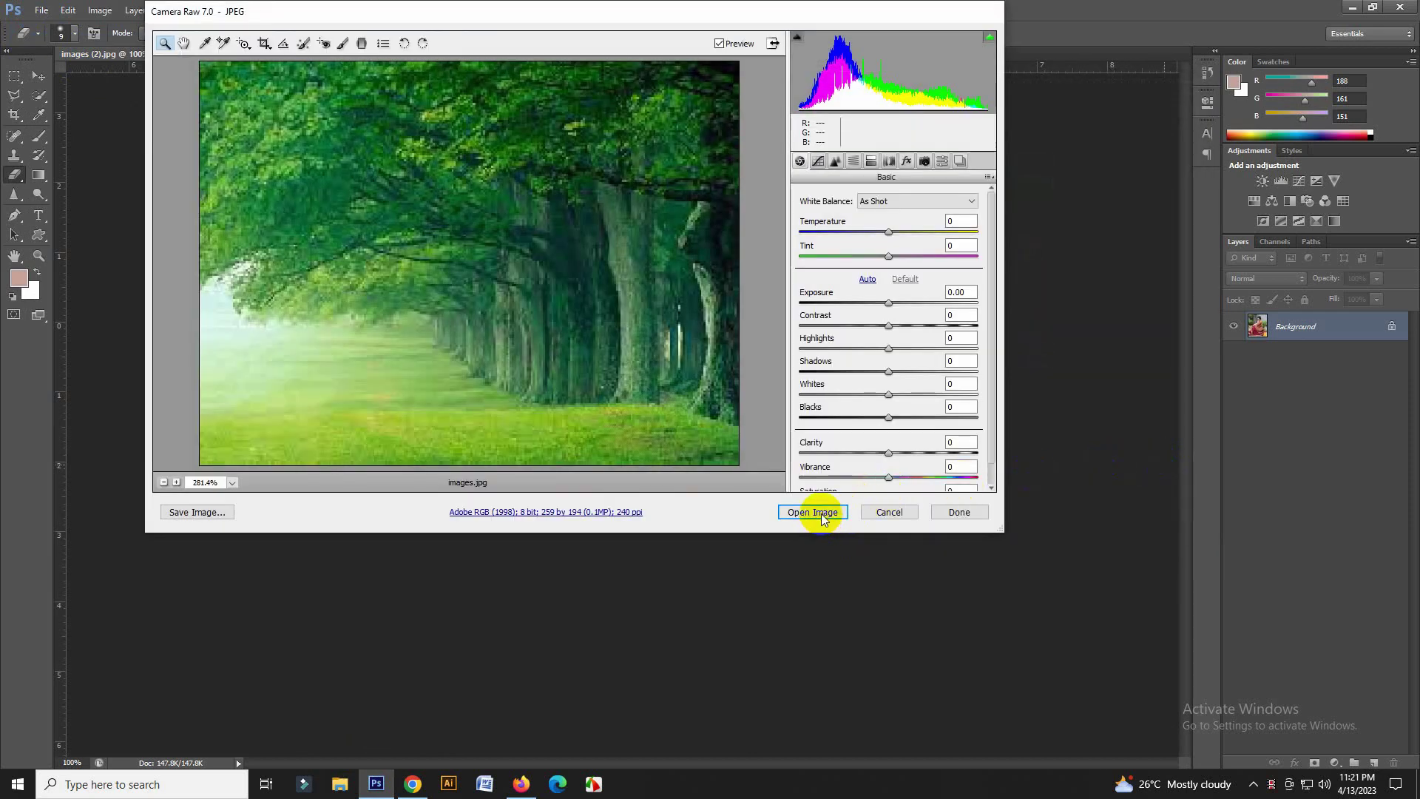
pyautogui.click(814, 512)
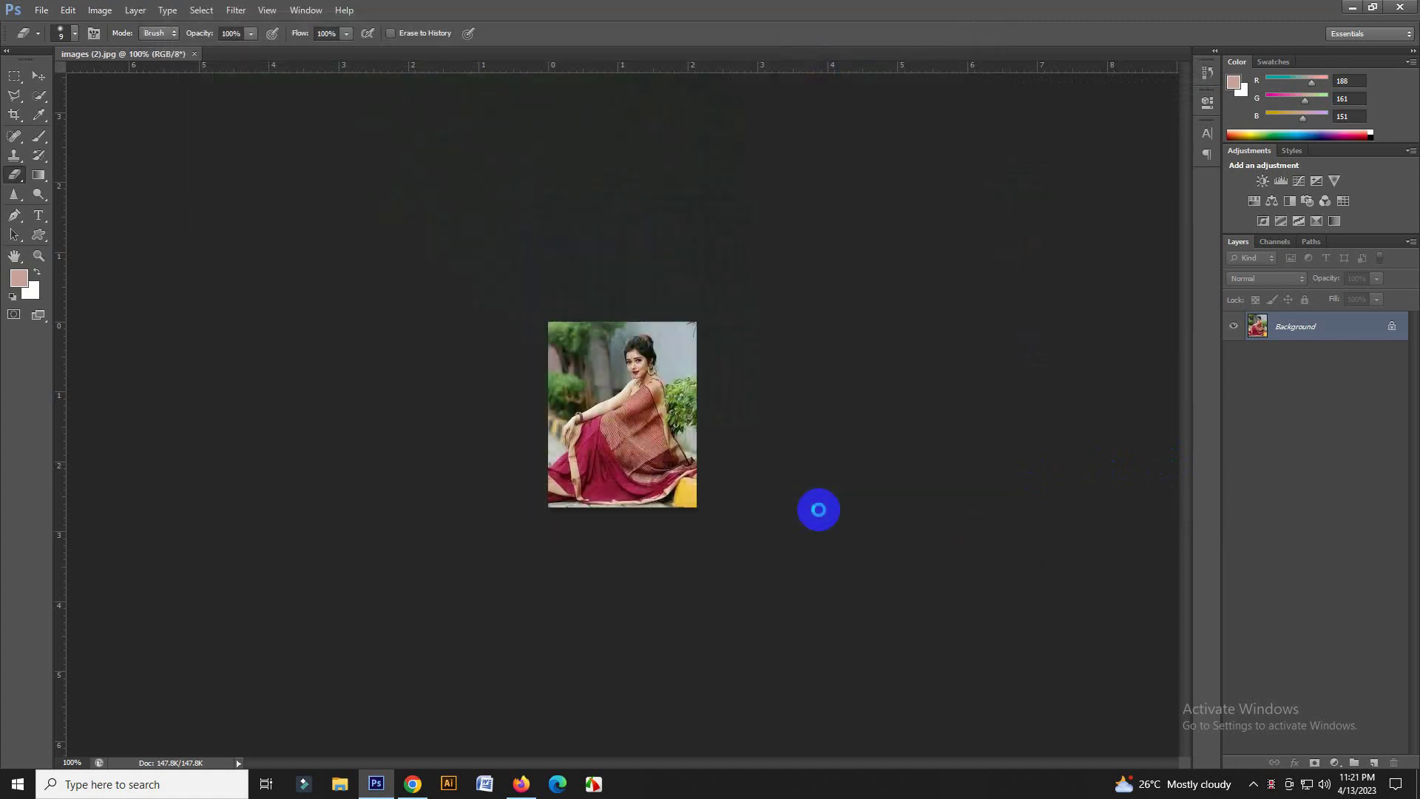
pyautogui.click(143, 54)
pyautogui.scroll(5, 602, 380)
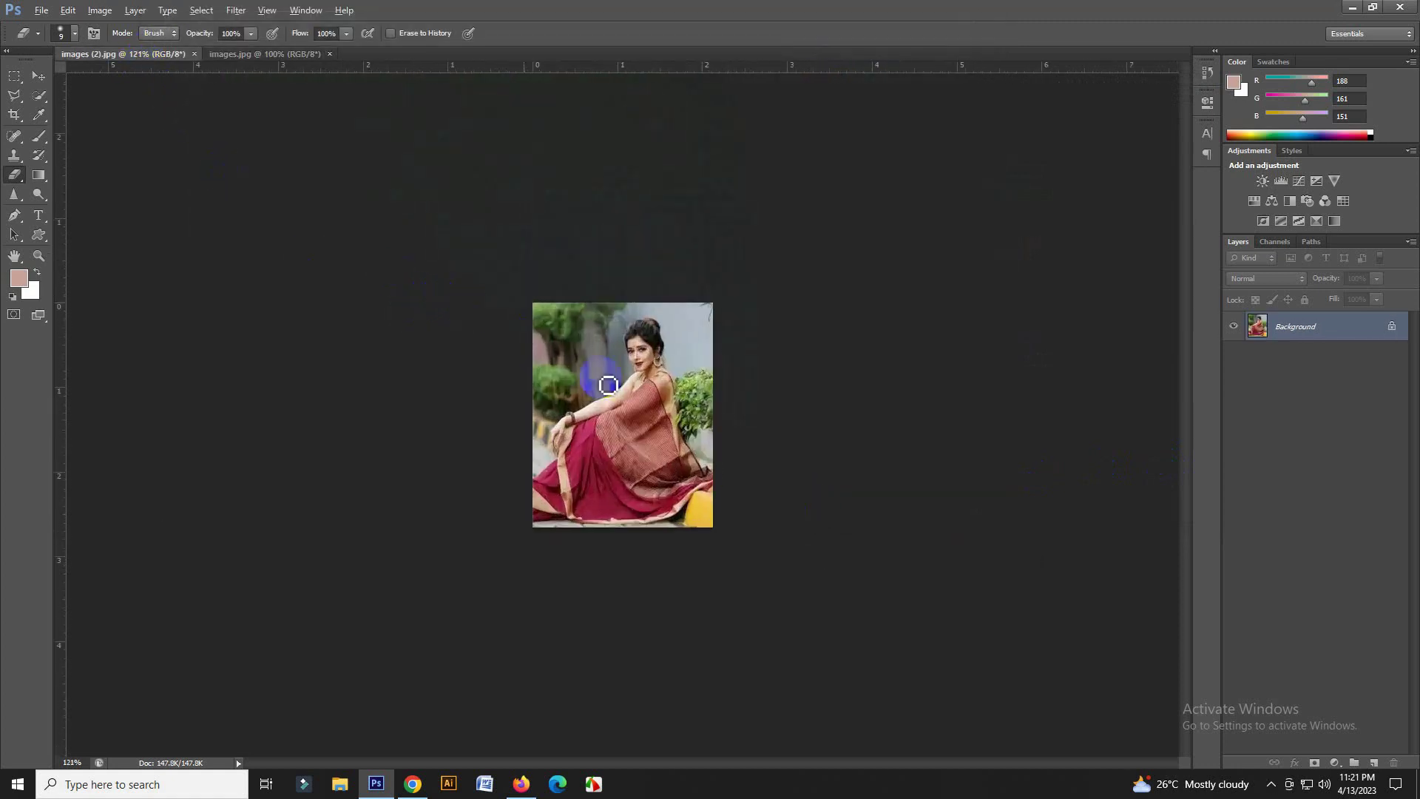
# - Select the entire sari photo and drag it onto images.jpg as Layer 1
pyautogui.click(14, 75)
pyautogui.moveTo(429, 175)
pyautogui.mouseDown()
pyautogui.moveTo(695, 462)
pyautogui.moveTo(953, 660)
pyautogui.mouseUp()
pyautogui.click(39, 77)
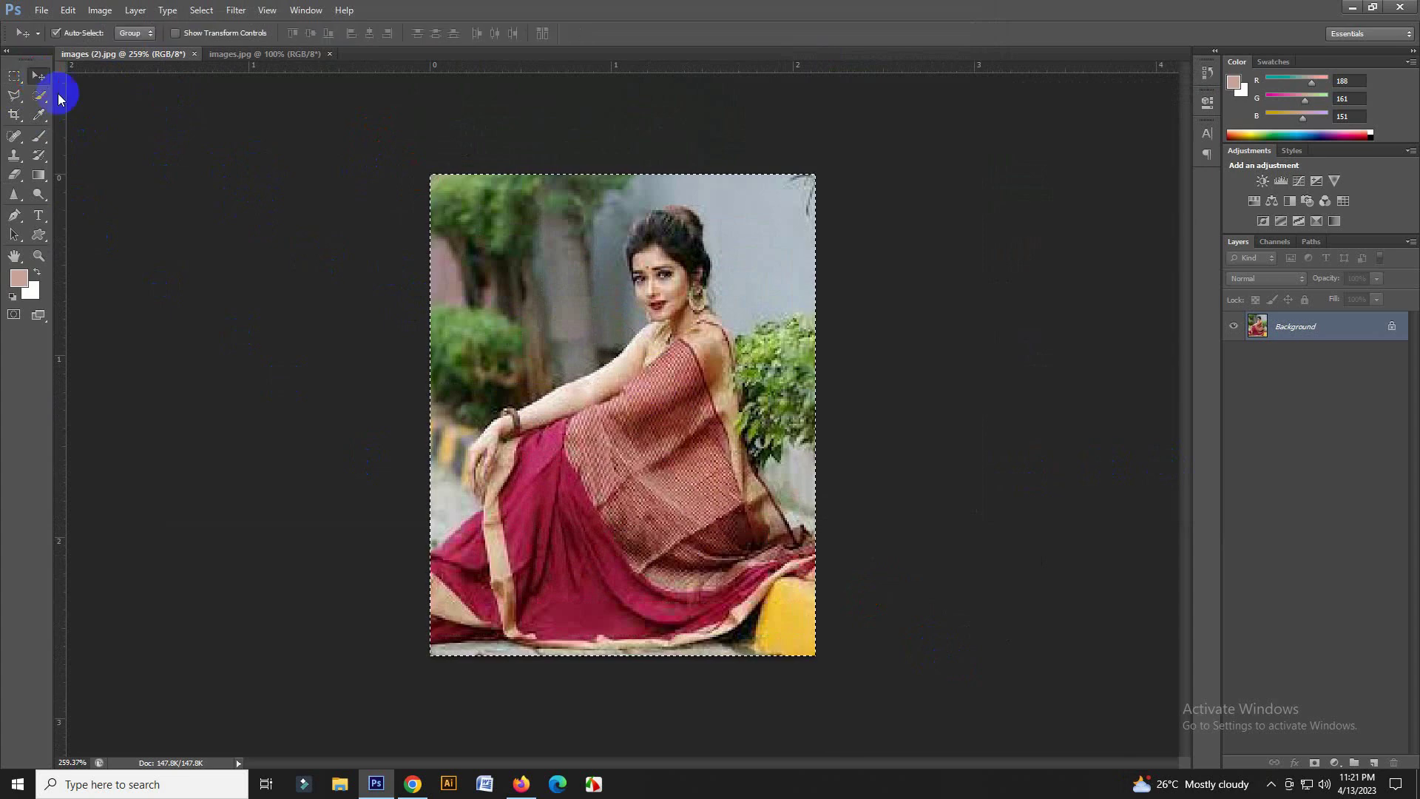
pyautogui.moveTo(498, 415)
pyautogui.mouseDown()
pyautogui.moveTo(300, 126)
pyautogui.moveTo(536, 340)
pyautogui.moveTo(602, 456)
pyautogui.mouseUp()
pyautogui.scroll(3, 609, 444)
pyautogui.scroll(3, 608, 442)
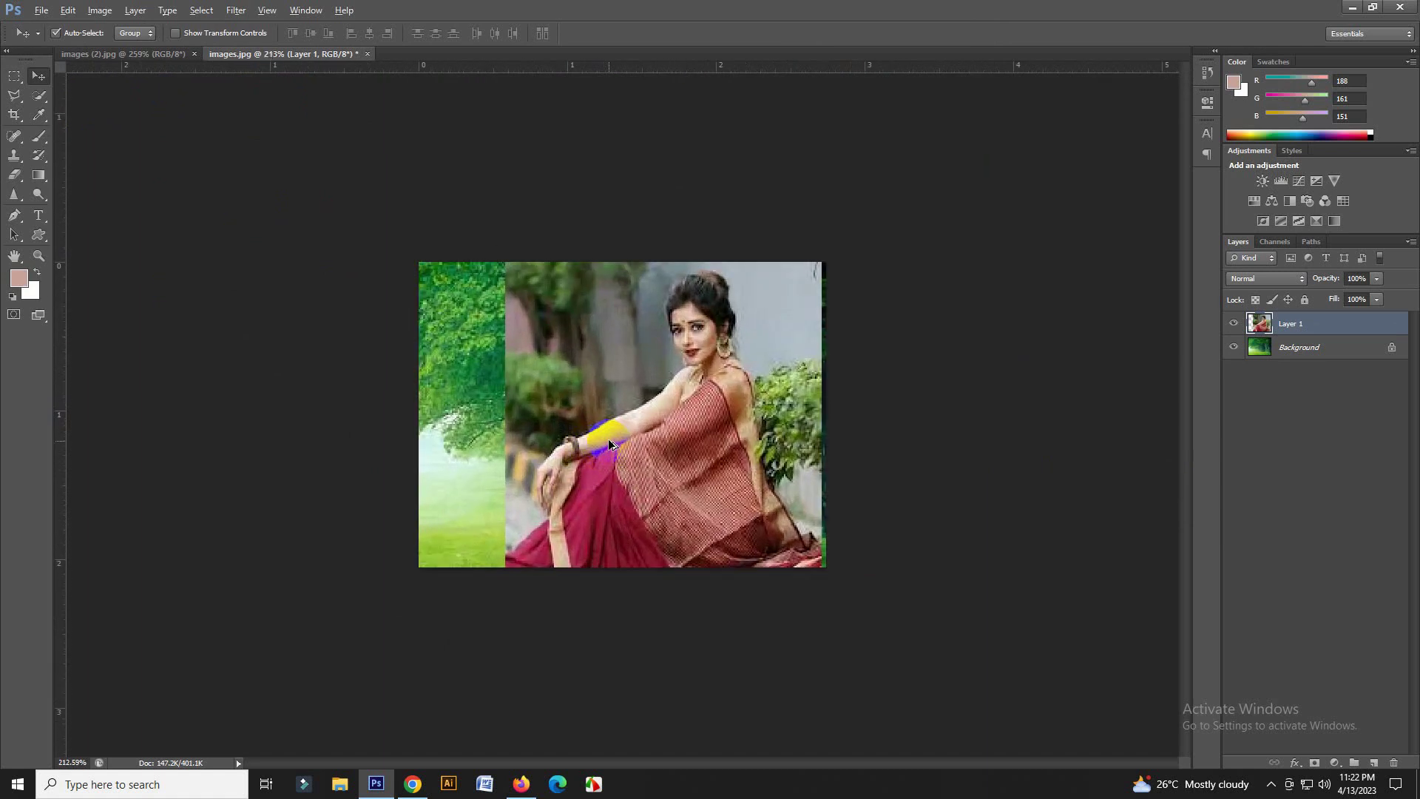
pyautogui.scroll(2, 608, 442)
pyautogui.scroll(1, 607, 442)
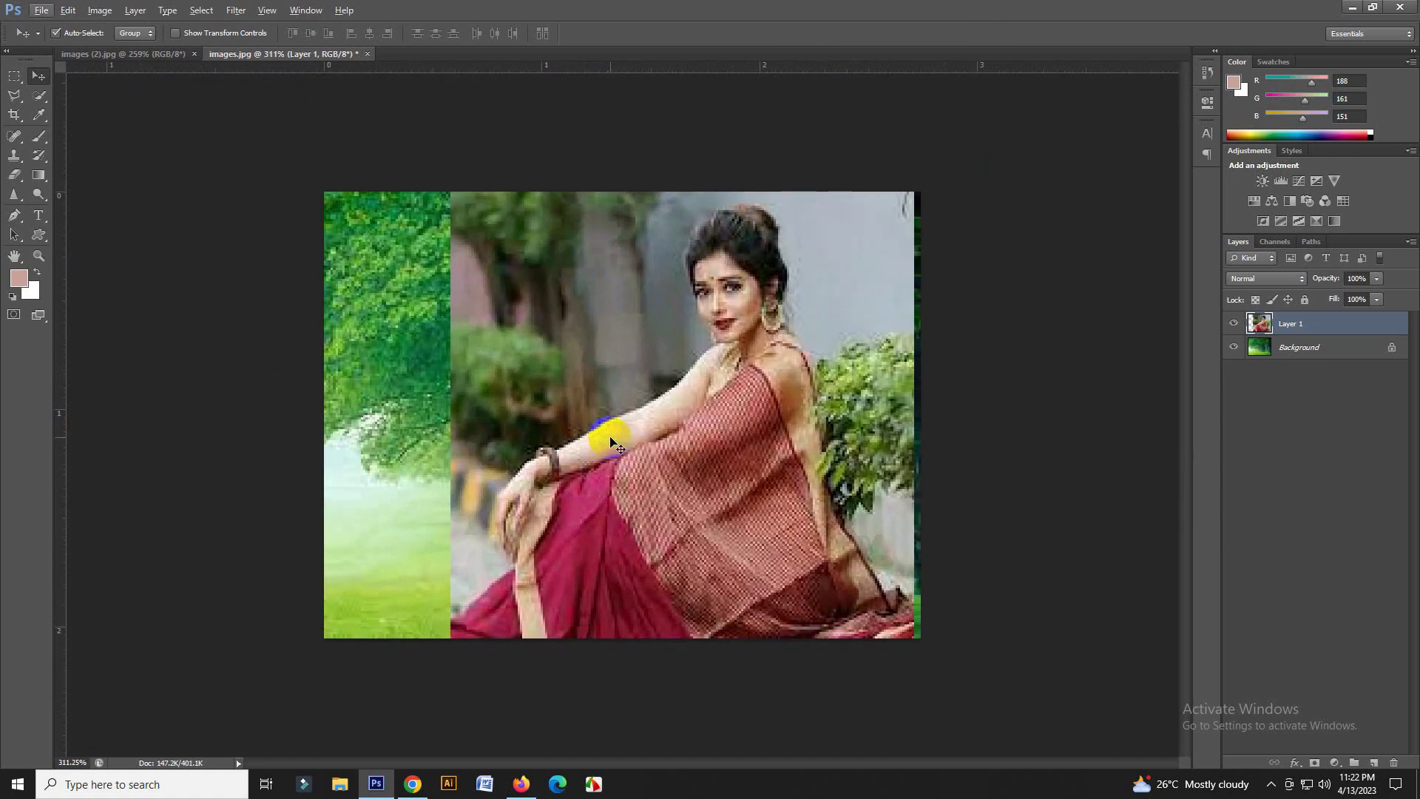
# - Scale Layer 1 down from its corners, move it to the lower right, and commit
pyautogui.hotkey('ctrl', 't')
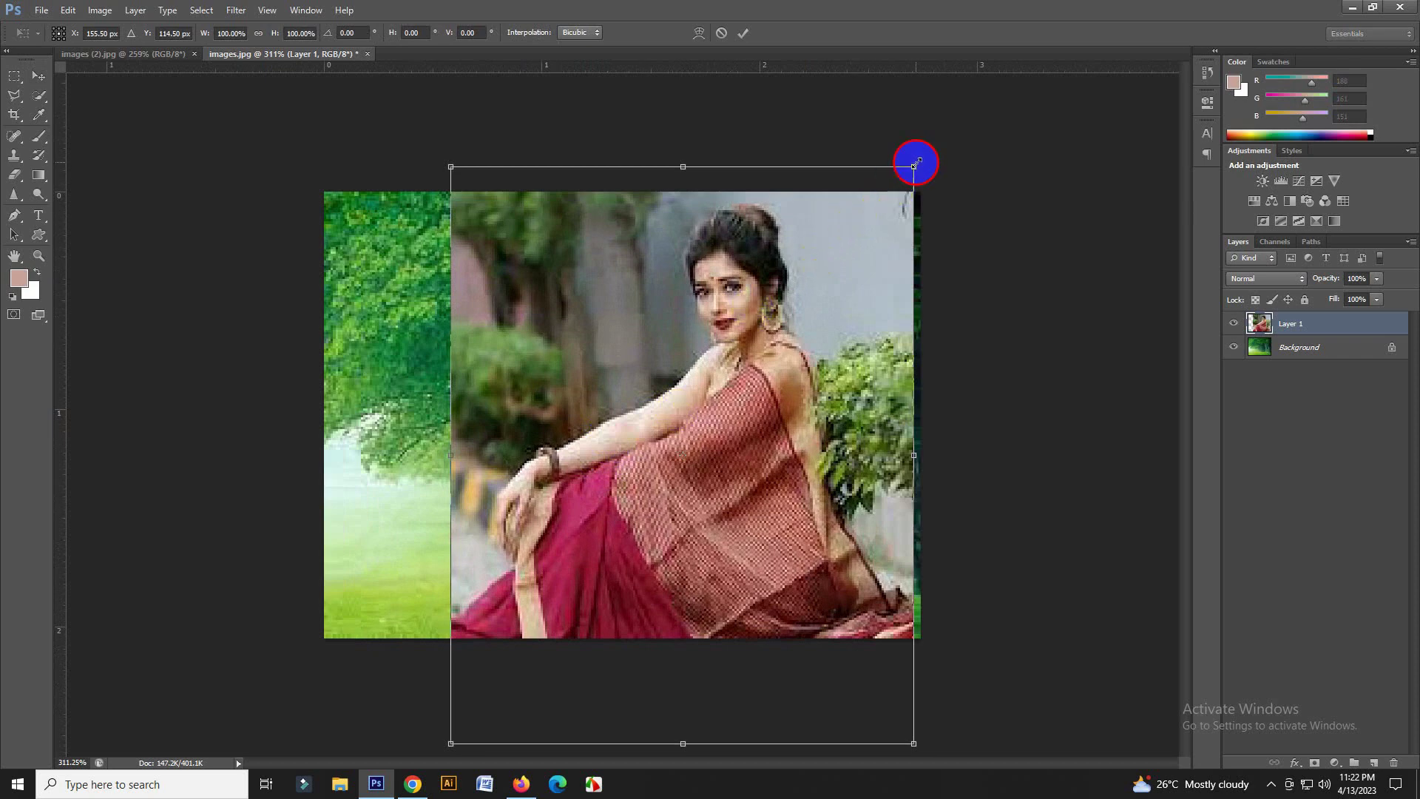
pyautogui.moveTo(915, 166); pyautogui.dragTo(878, 198)
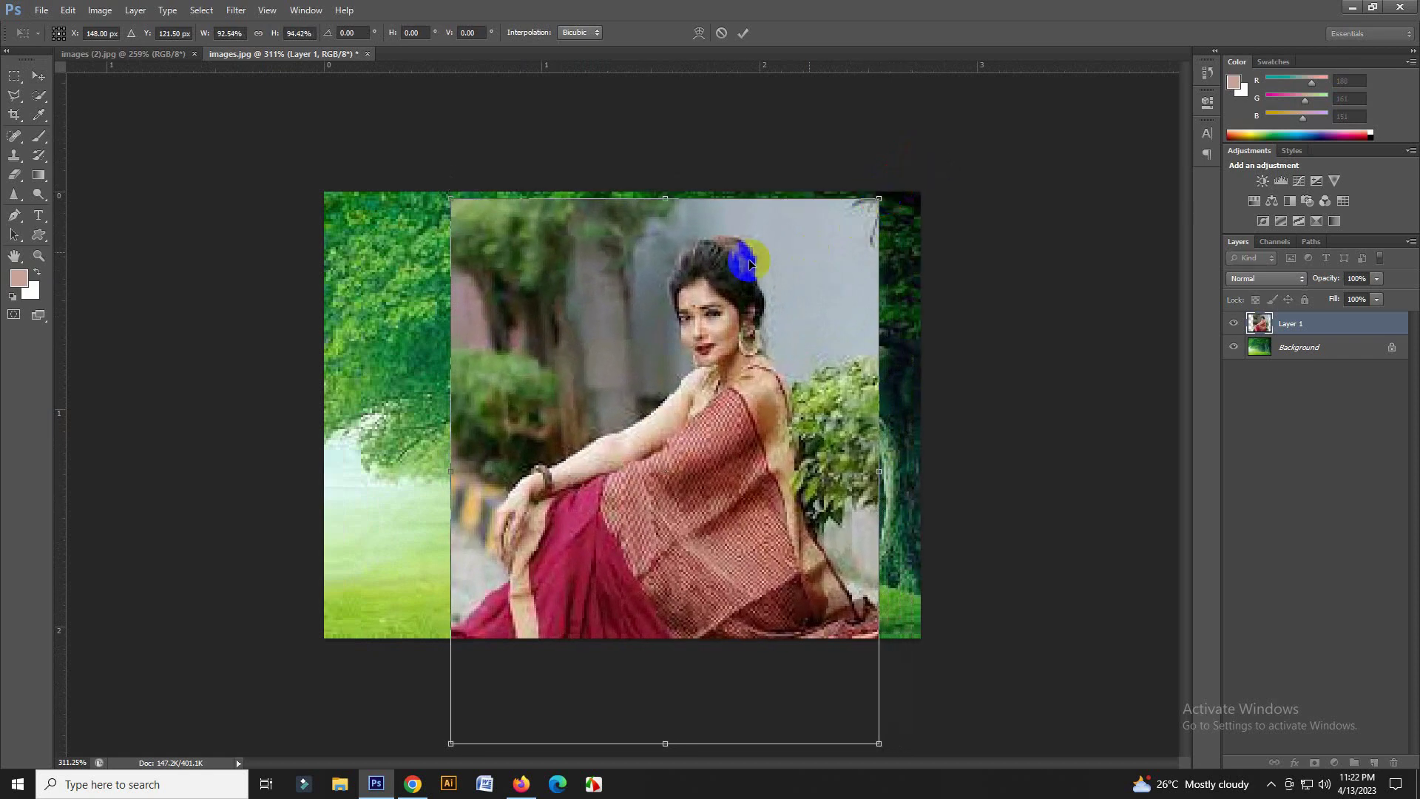
pyautogui.moveTo(450, 743); pyautogui.dragTo(523, 603)
pyautogui.moveTo(664, 436)
pyautogui.mouseDown()
pyautogui.moveTo(682, 459)
pyautogui.moveTo(631, 469)
pyautogui.moveTo(705, 471)
pyautogui.mouseUp()
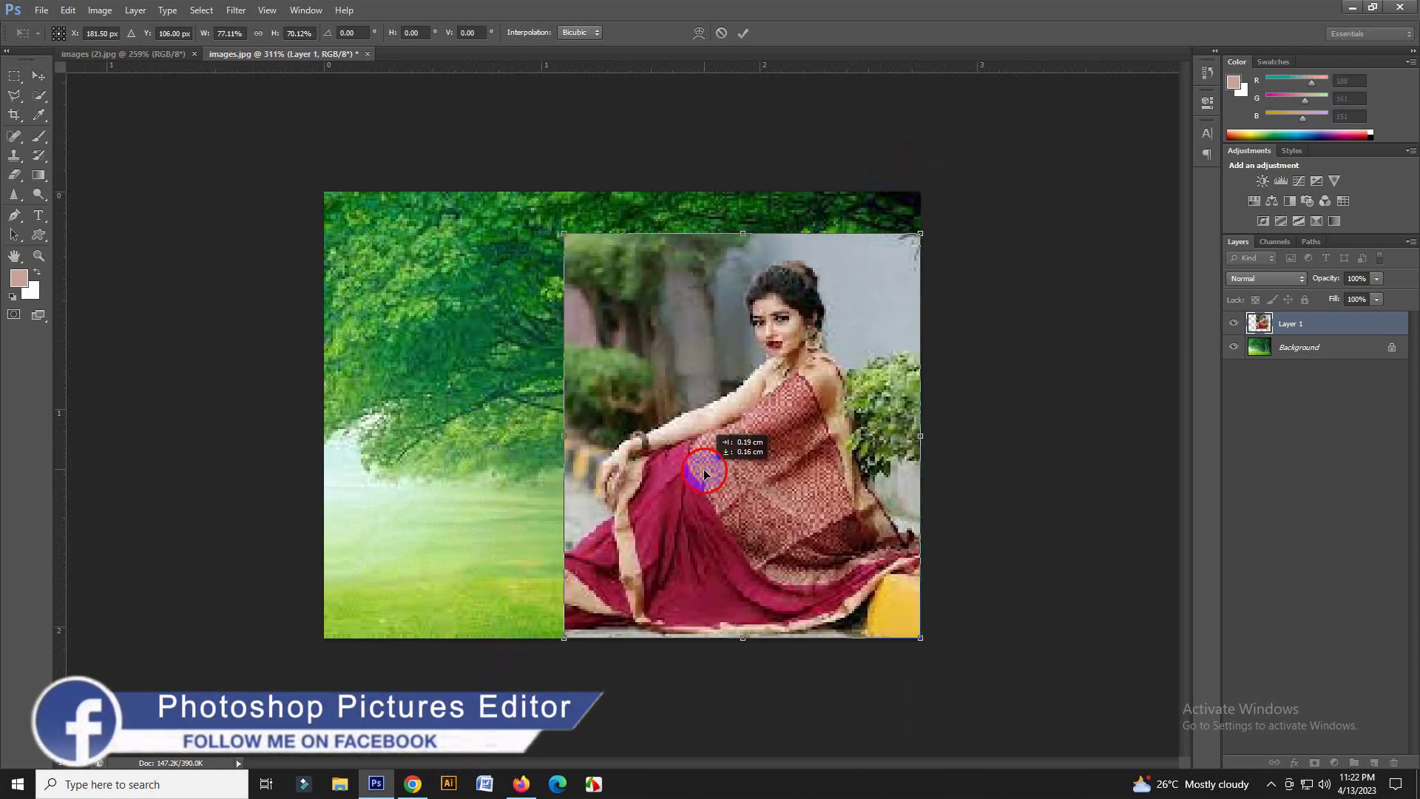
pyautogui.click(742, 33)
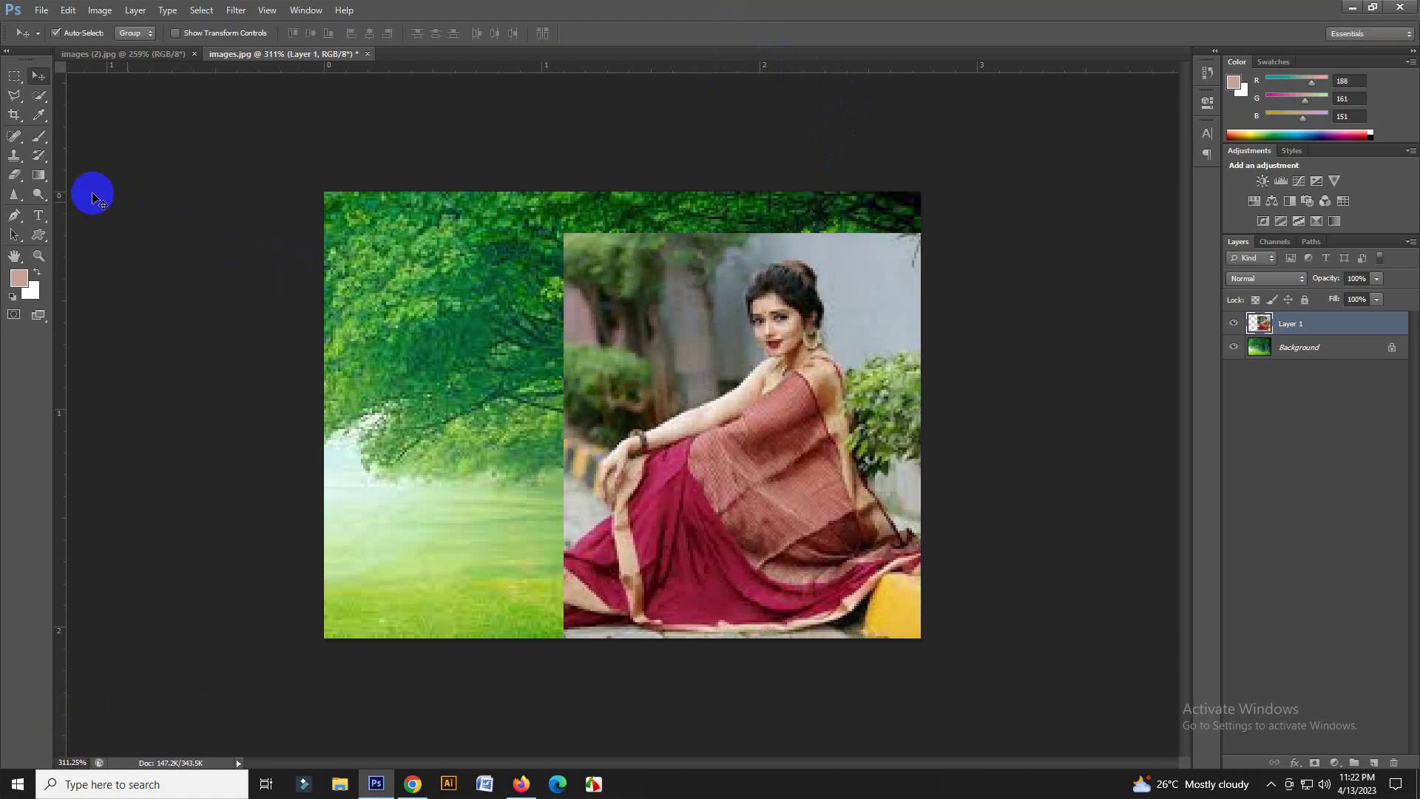
# - Erase the grey backdrop along Layer 1's top, right and left edges around the woman
pyautogui.click(14, 176)
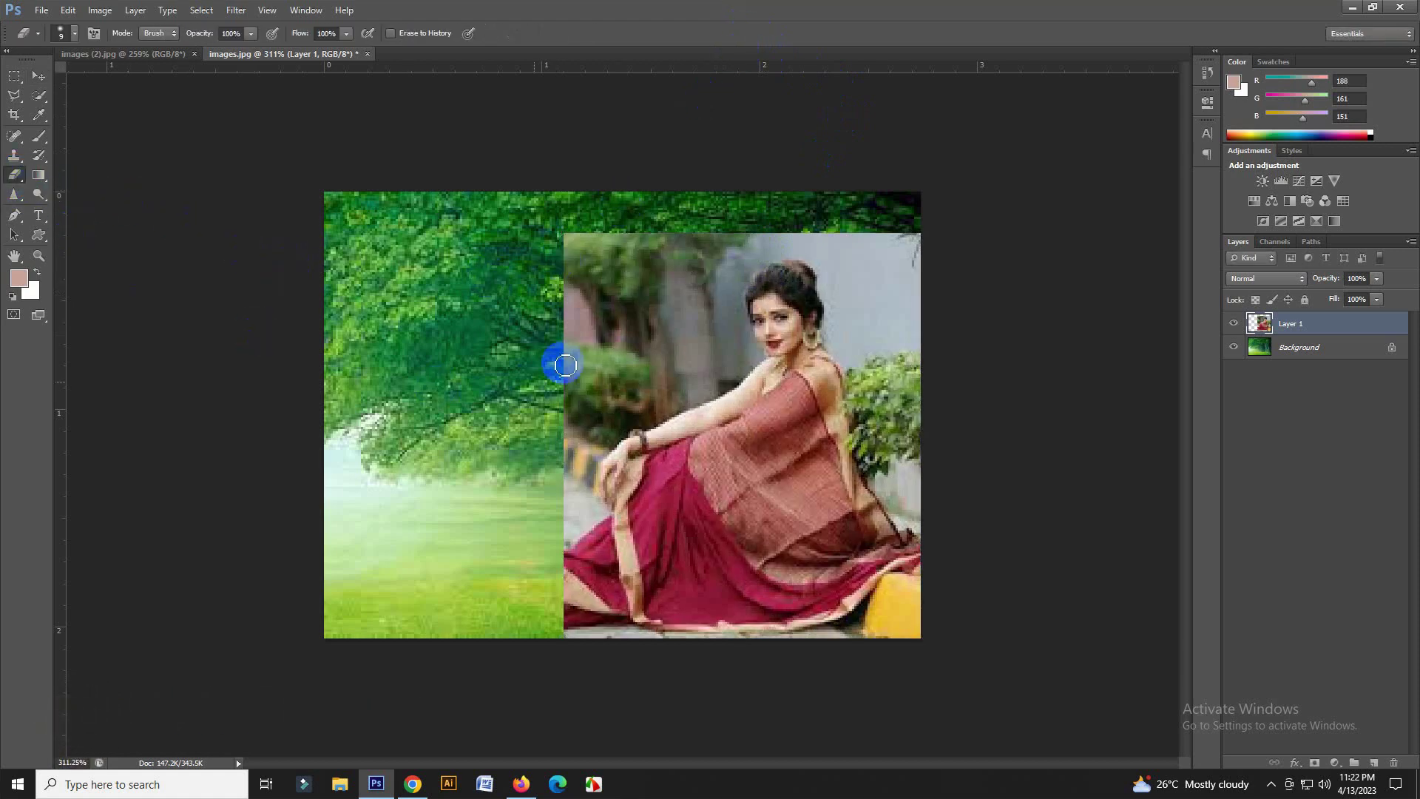
pyautogui.click(582, 250)
pyautogui.moveTo(582, 250)
pyautogui.mouseDown()
pyautogui.moveTo(580, 278)
pyautogui.moveTo(650, 254)
pyautogui.moveTo(586, 296)
pyautogui.moveTo(553, 352)
pyautogui.moveTo(596, 342)
pyautogui.moveTo(565, 415)
pyautogui.moveTo(652, 265)
pyautogui.moveTo(683, 250)
pyautogui.mouseUp()
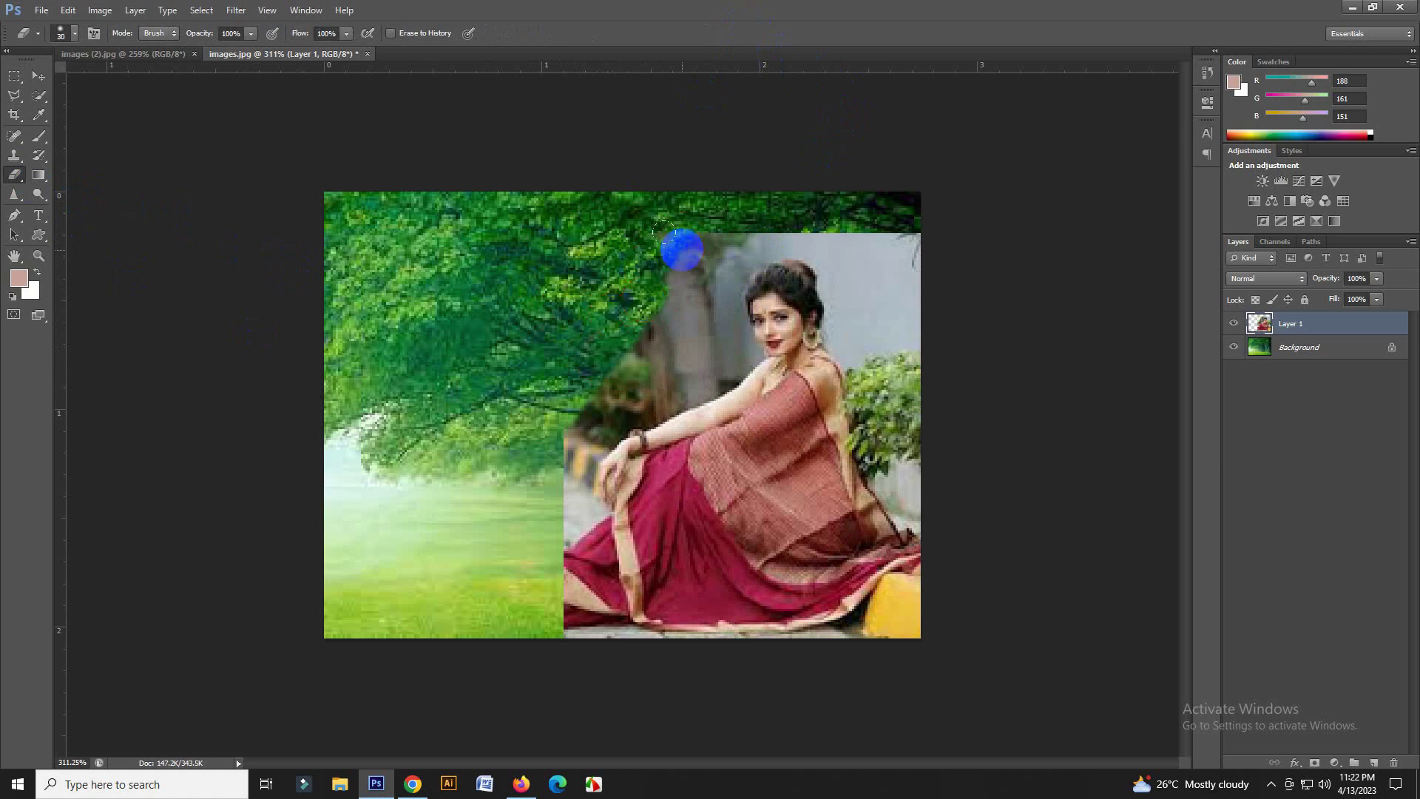
pyautogui.moveTo(681, 250)
pyautogui.mouseDown()
pyautogui.moveTo(749, 204)
pyautogui.moveTo(838, 205)
pyautogui.moveTo(898, 421)
pyautogui.moveTo(902, 211)
pyautogui.moveTo(898, 479)
pyautogui.mouseUp()
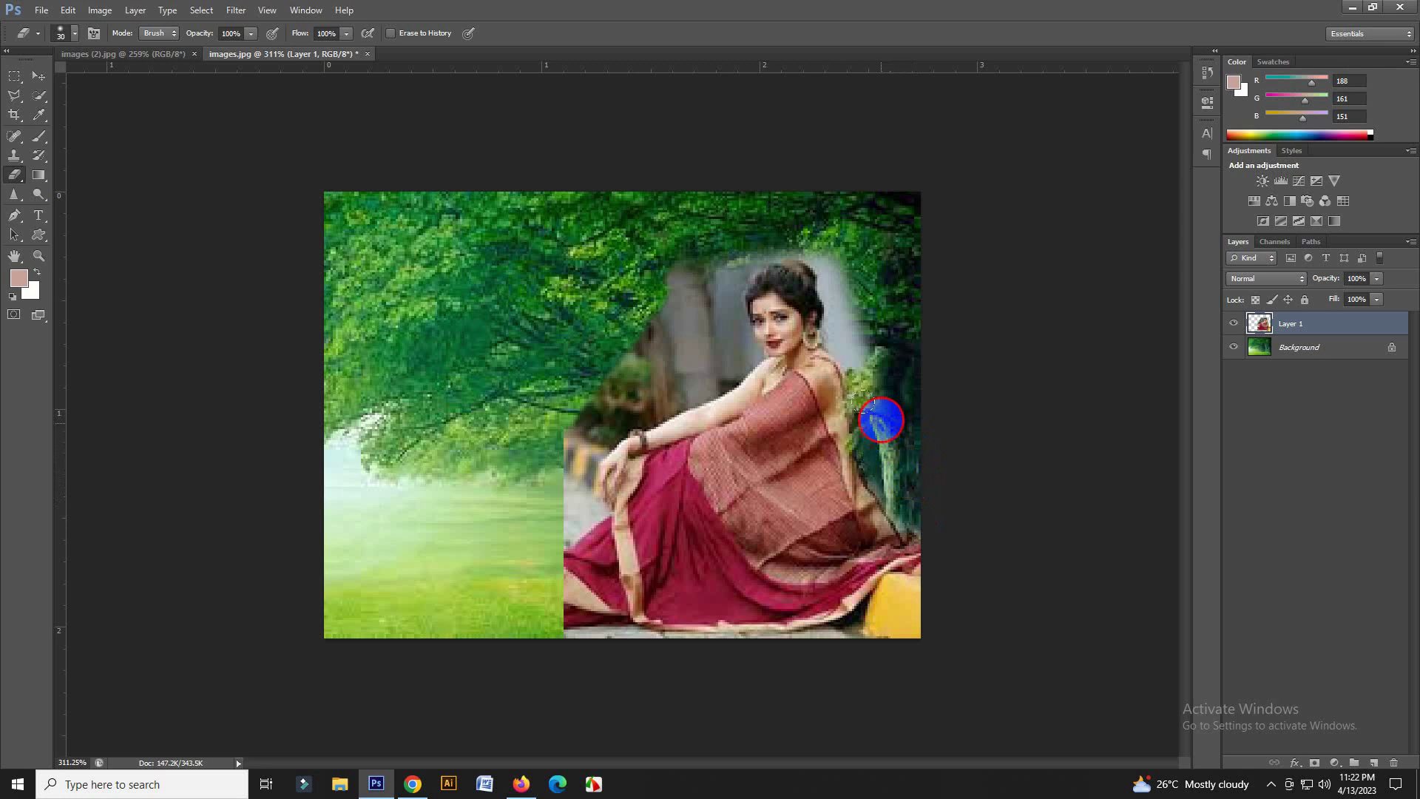
pyautogui.moveTo(874, 403)
pyautogui.mouseDown()
pyautogui.moveTo(884, 285)
pyautogui.moveTo(873, 340)
pyautogui.moveTo(838, 314)
pyautogui.moveTo(834, 261)
pyautogui.mouseUp()
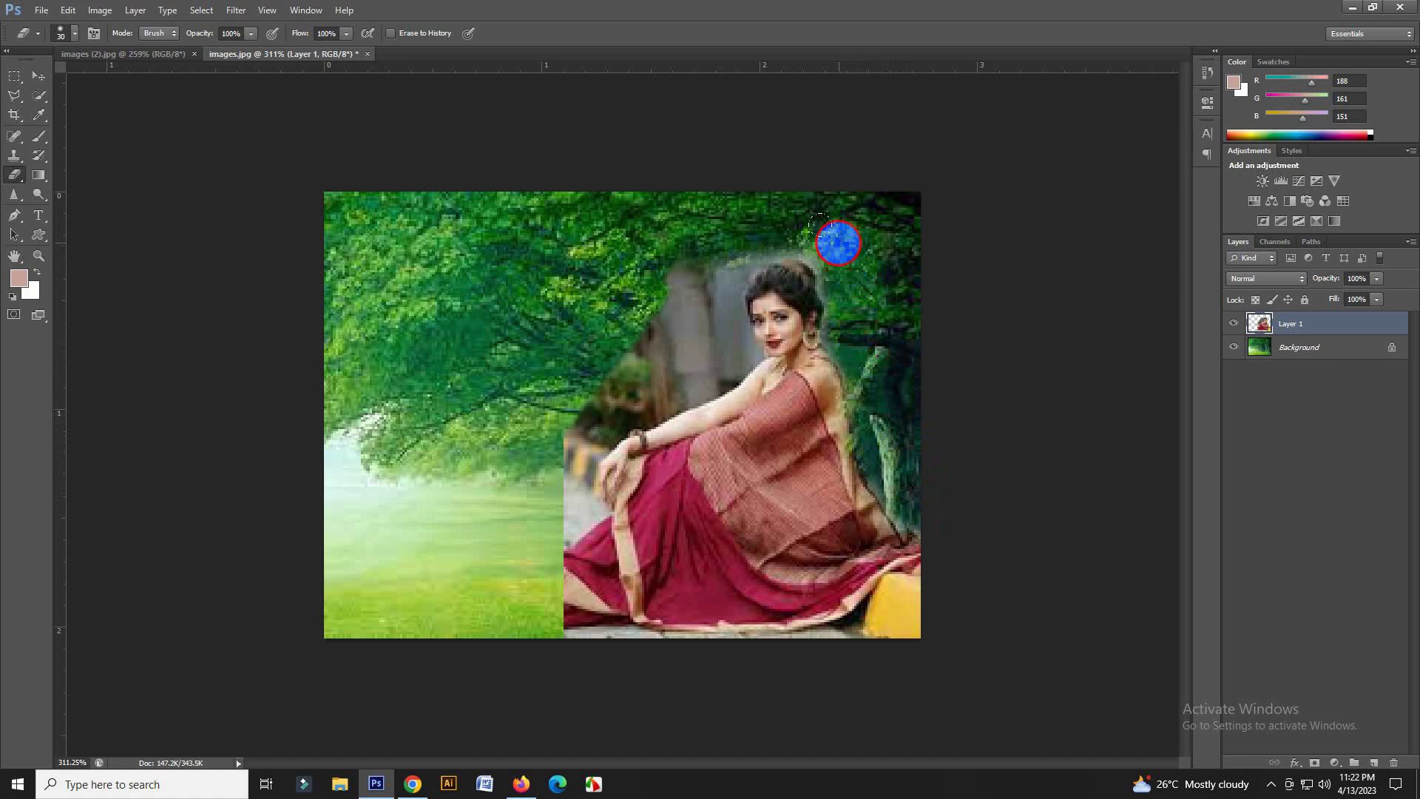
pyautogui.moveTo(794, 216); pyautogui.dragTo(755, 211)
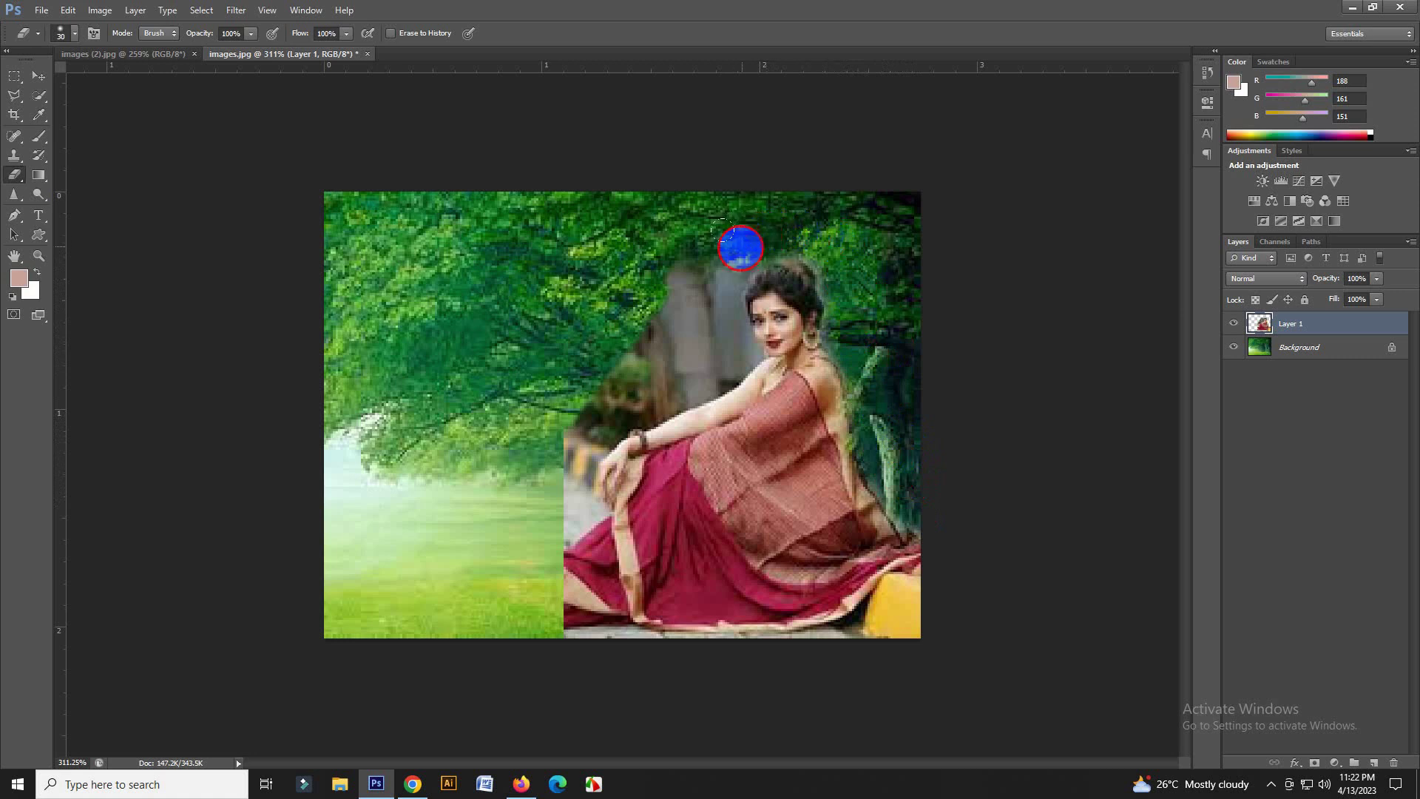
pyautogui.moveTo(702, 252)
pyautogui.mouseDown()
pyautogui.moveTo(670, 265)
pyautogui.moveTo(666, 245)
pyautogui.moveTo(646, 329)
pyautogui.moveTo(557, 429)
pyautogui.mouseUp()
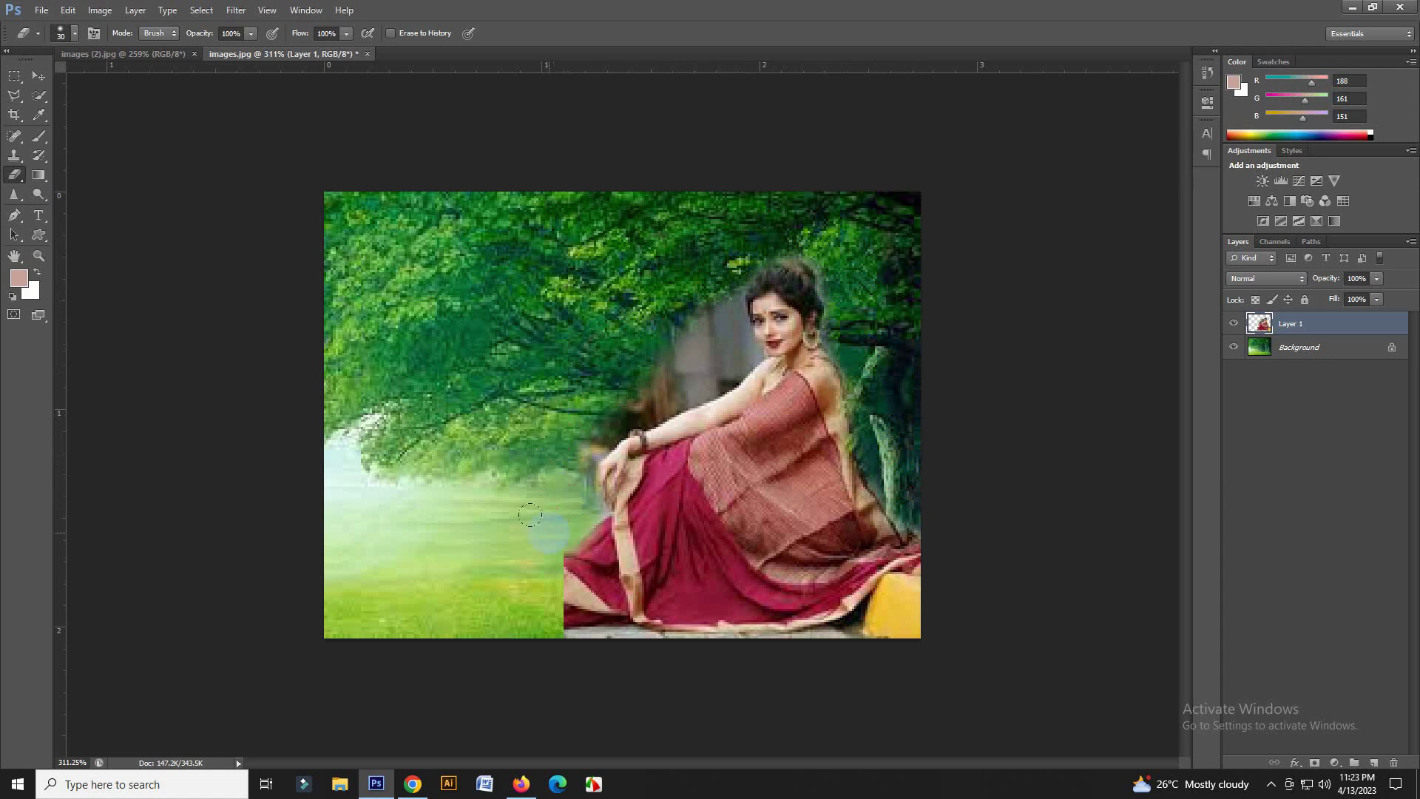
pyautogui.moveTo(555, 555)
pyautogui.mouseDown()
pyautogui.moveTo(561, 625)
pyautogui.moveTo(594, 636)
pyautogui.mouseUp()
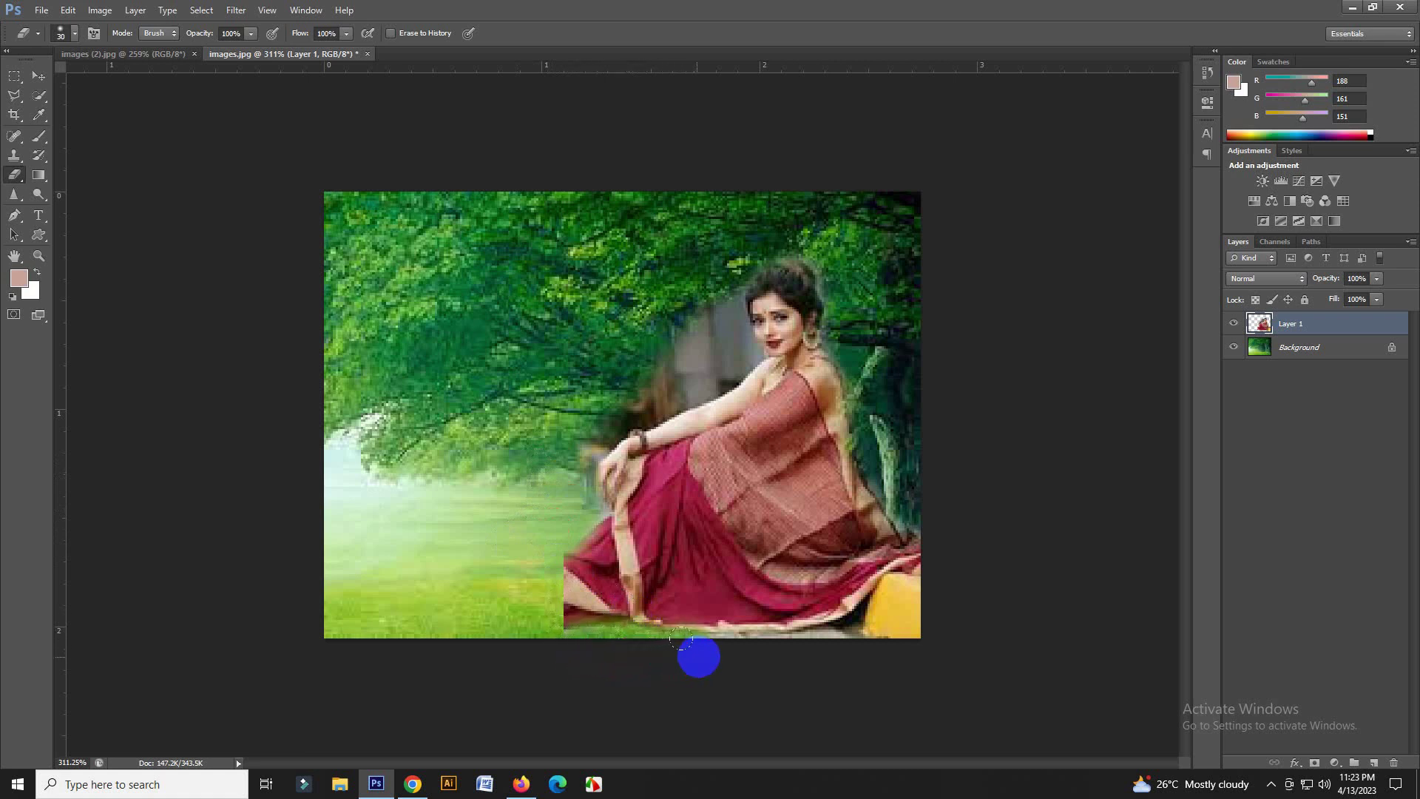
# - Erase remaining grey along the bottom edge and beside her arm, head and feet
pyautogui.moveTo(742, 652)
pyautogui.mouseDown()
pyautogui.moveTo(850, 648)
pyautogui.moveTo(881, 637)
pyautogui.moveTo(903, 596)
pyautogui.moveTo(887, 624)
pyautogui.moveTo(914, 609)
pyautogui.moveTo(900, 641)
pyautogui.mouseUp()
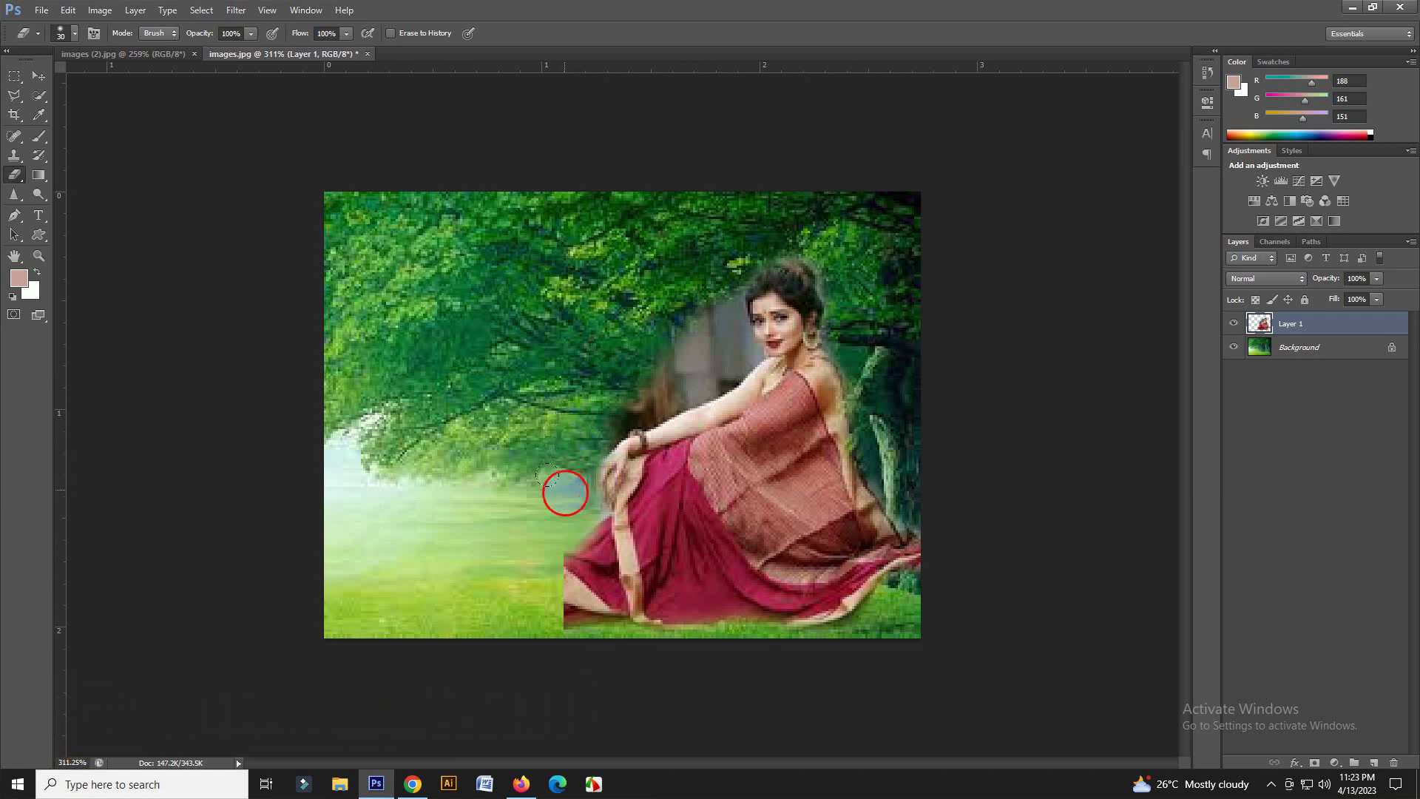
pyautogui.moveTo(546, 472); pyautogui.dragTo(560, 404)
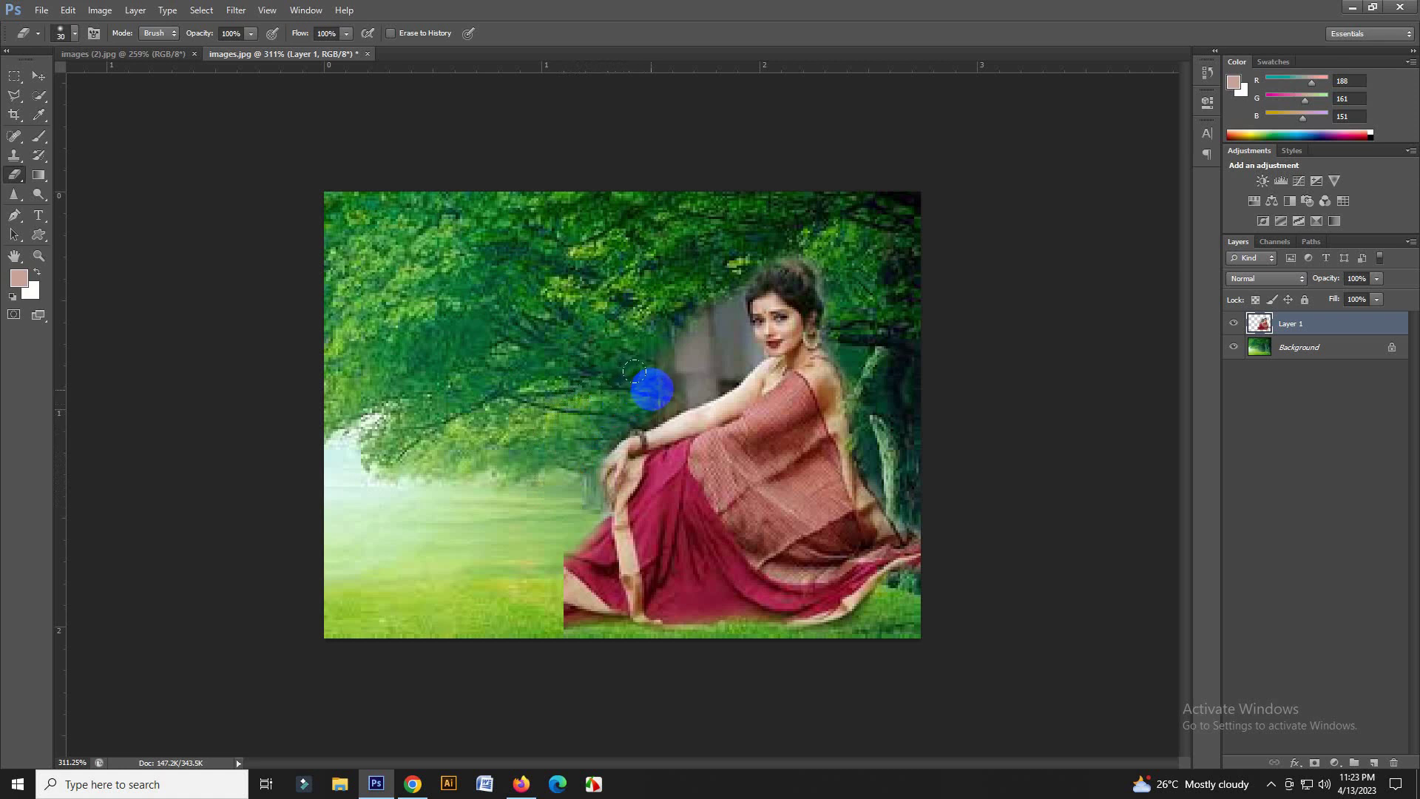
pyautogui.moveTo(641, 364); pyautogui.dragTo(687, 347)
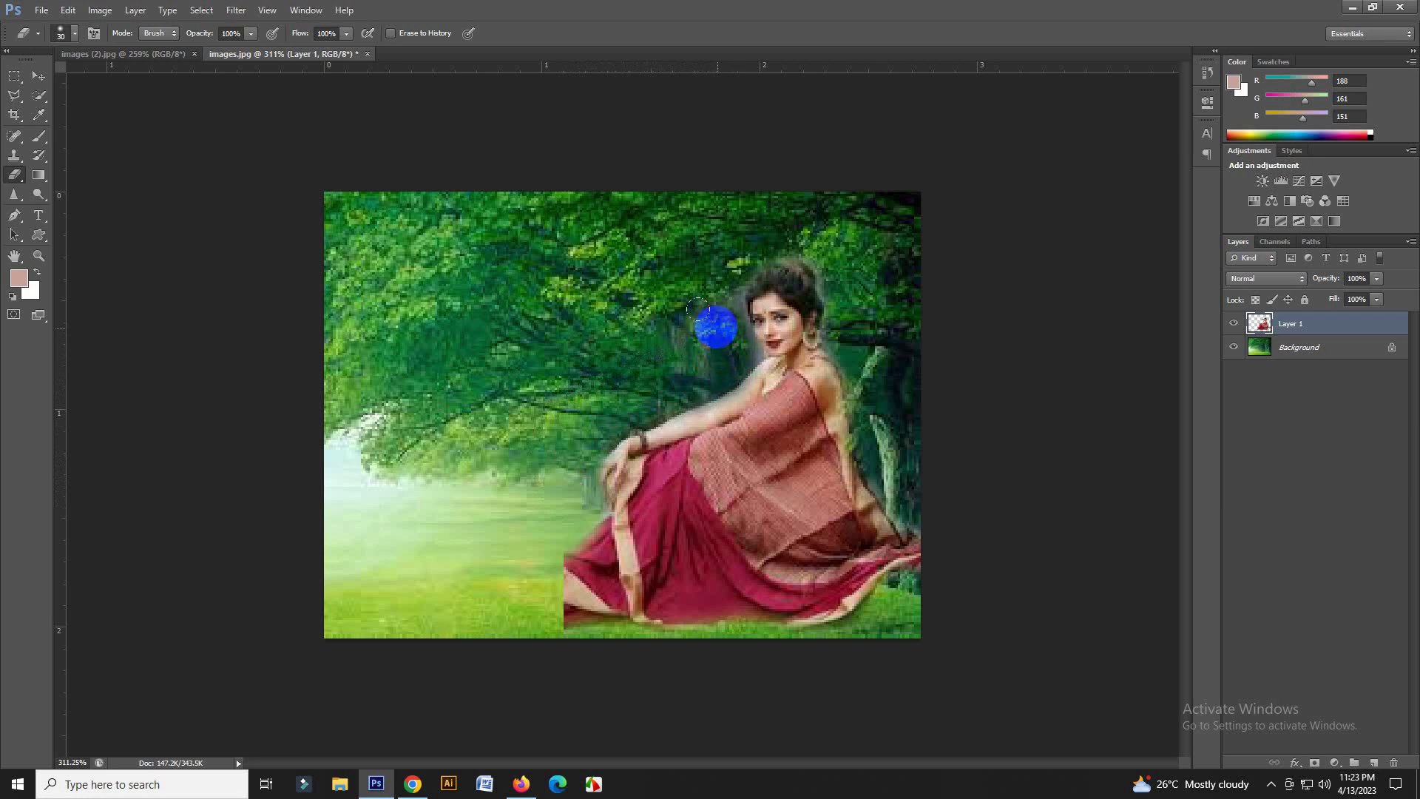
pyautogui.moveTo(698, 307); pyautogui.dragTo(694, 284)
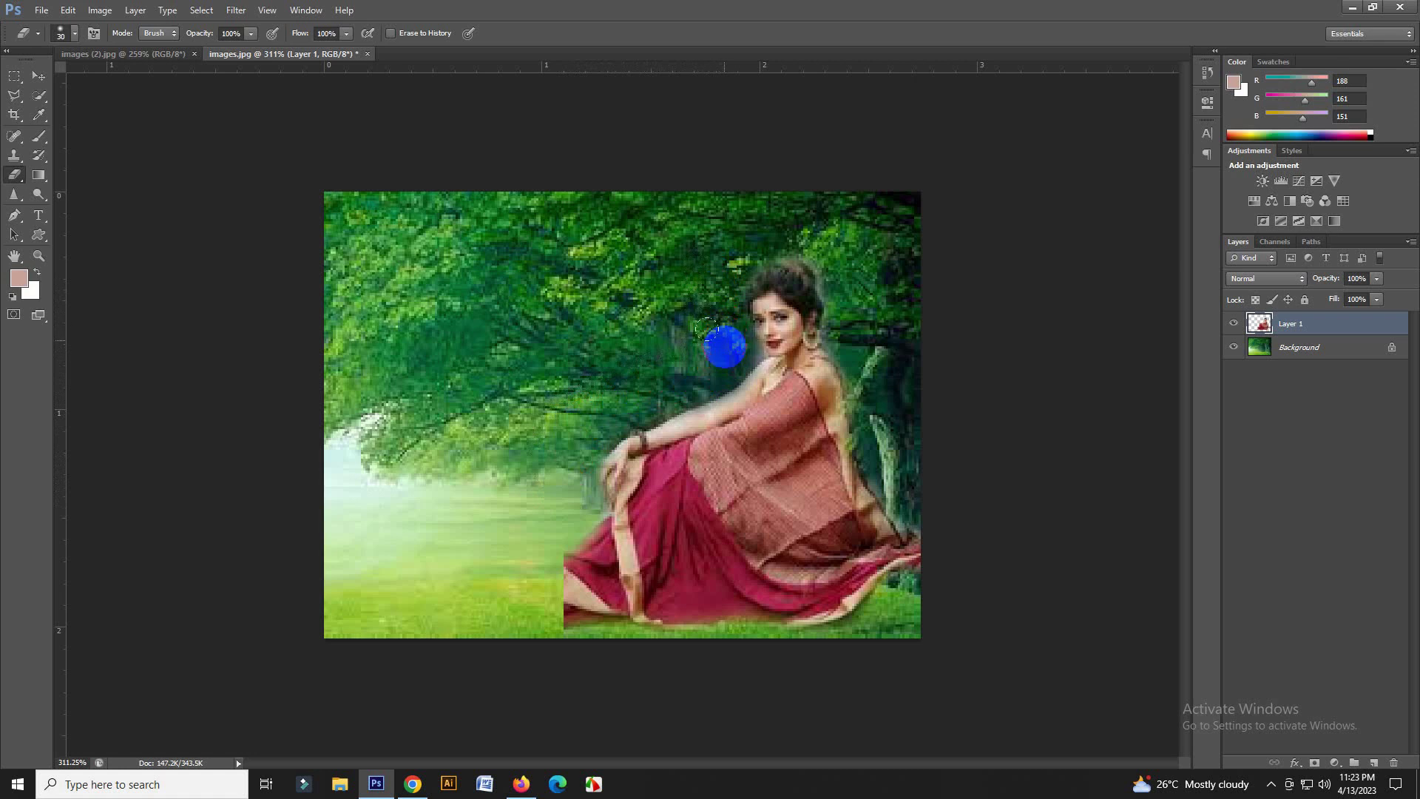
pyautogui.moveTo(706, 328); pyautogui.dragTo(695, 326)
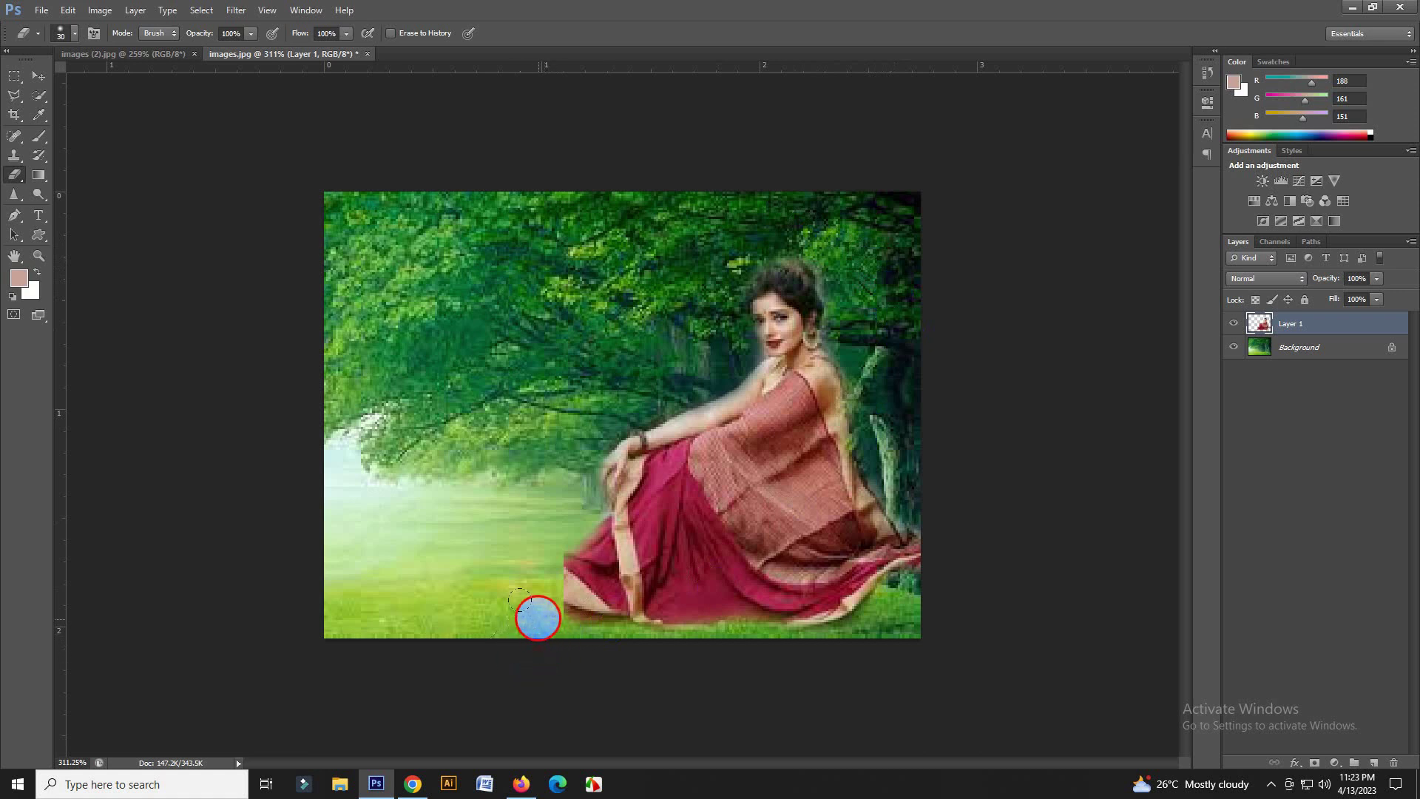
pyautogui.moveTo(519, 600); pyautogui.dragTo(515, 552)
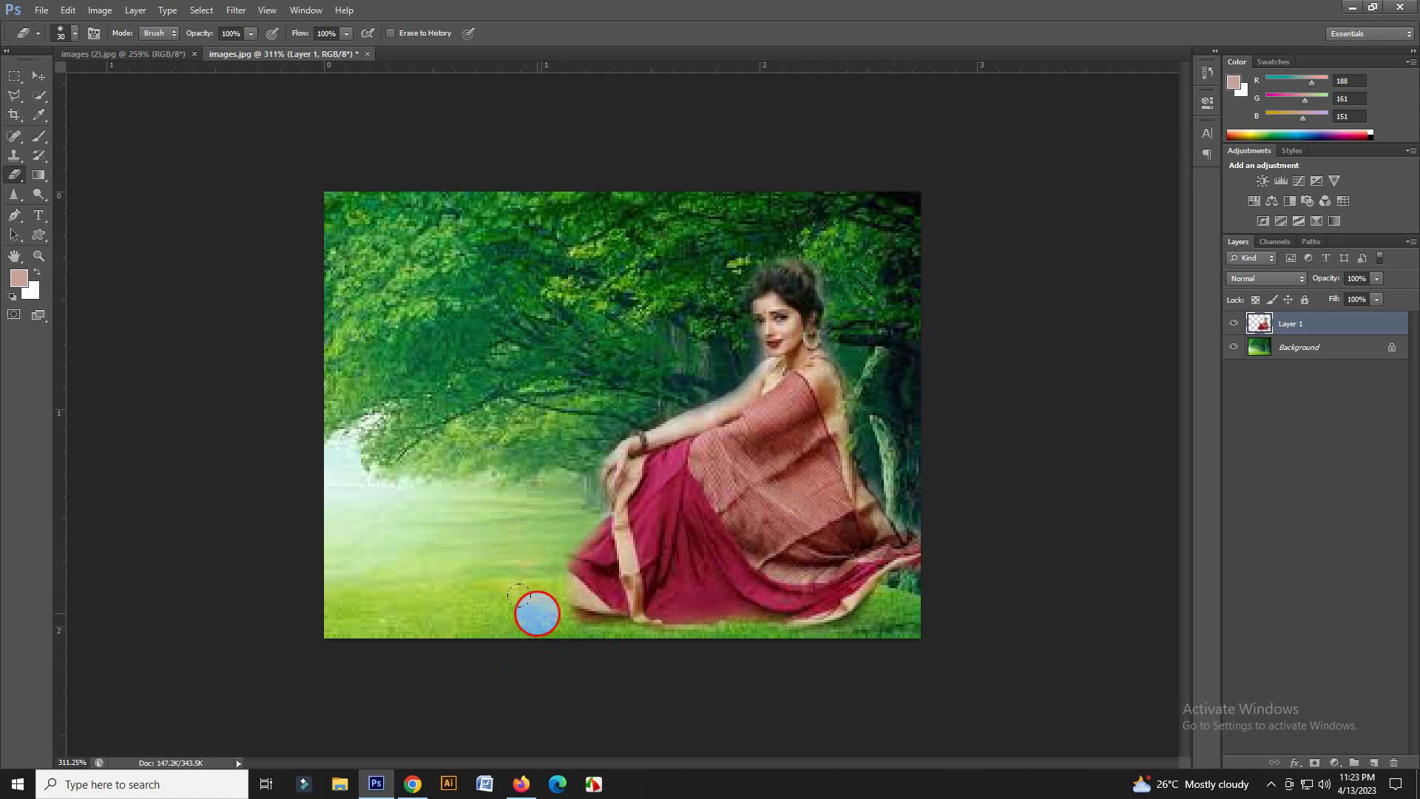
pyautogui.moveTo(525, 606)
pyautogui.mouseDown()
pyautogui.moveTo(597, 634)
pyautogui.moveTo(704, 647)
pyautogui.mouseUp()
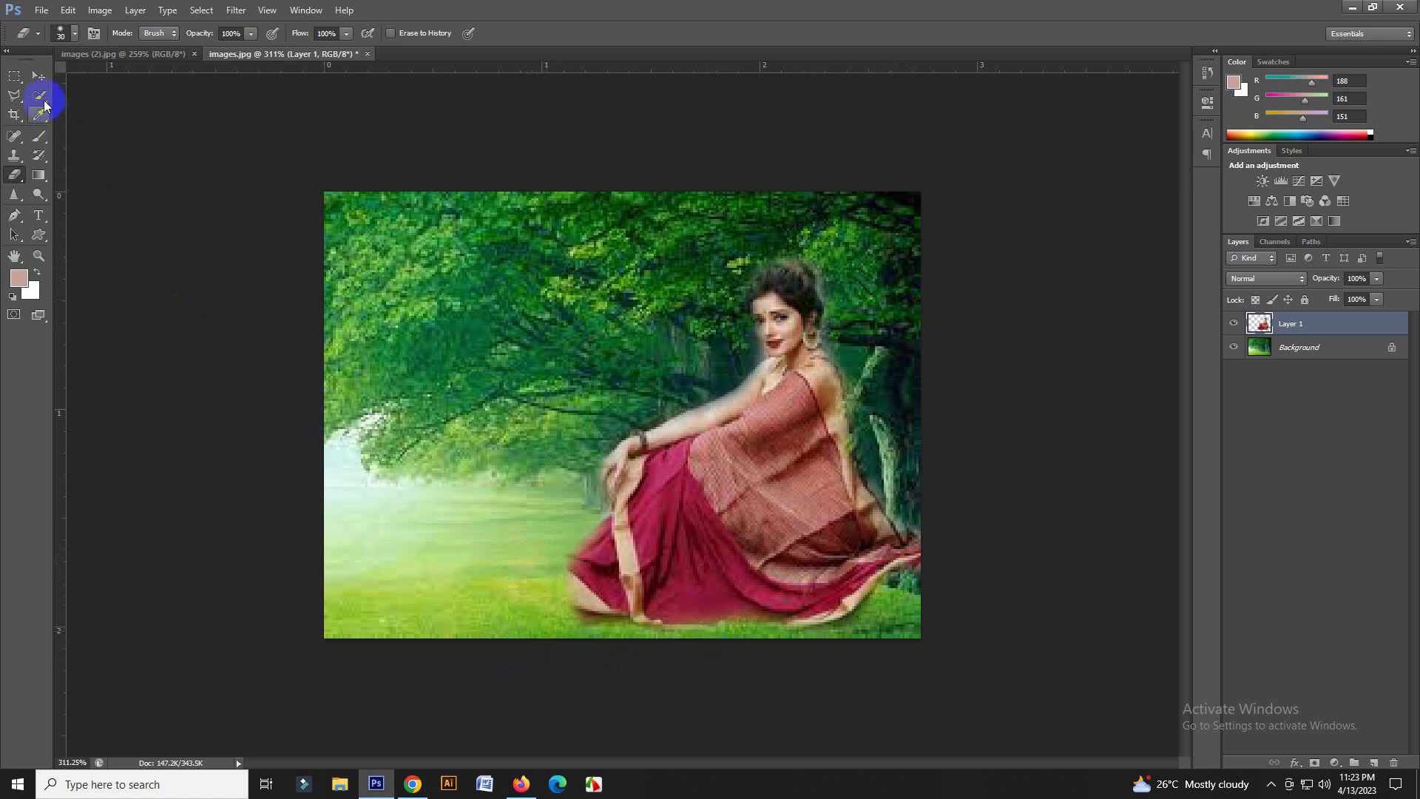
# - On the Background layer, clone sampled grass over the ground and foliage around the woman
pyautogui.click(38, 78)
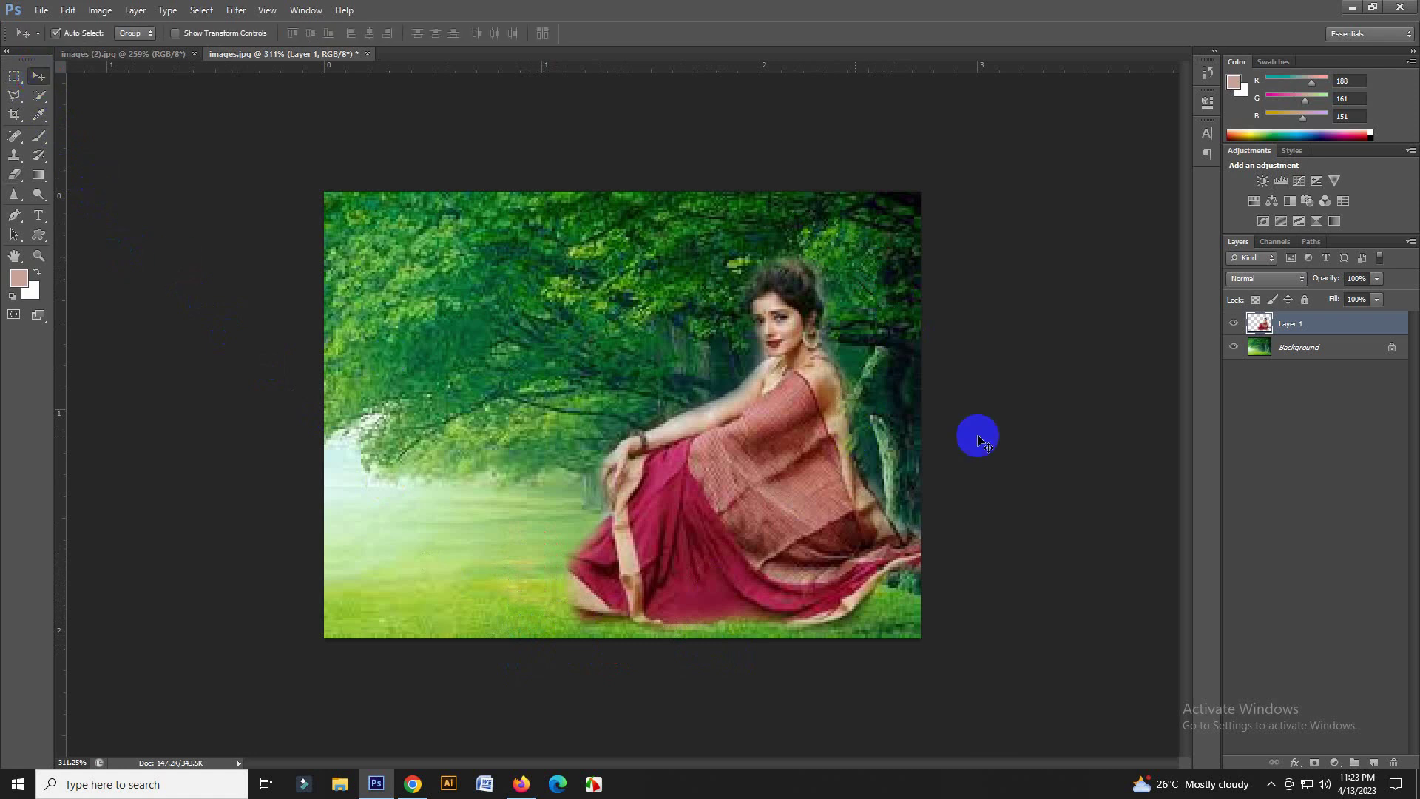
pyautogui.click(1282, 350)
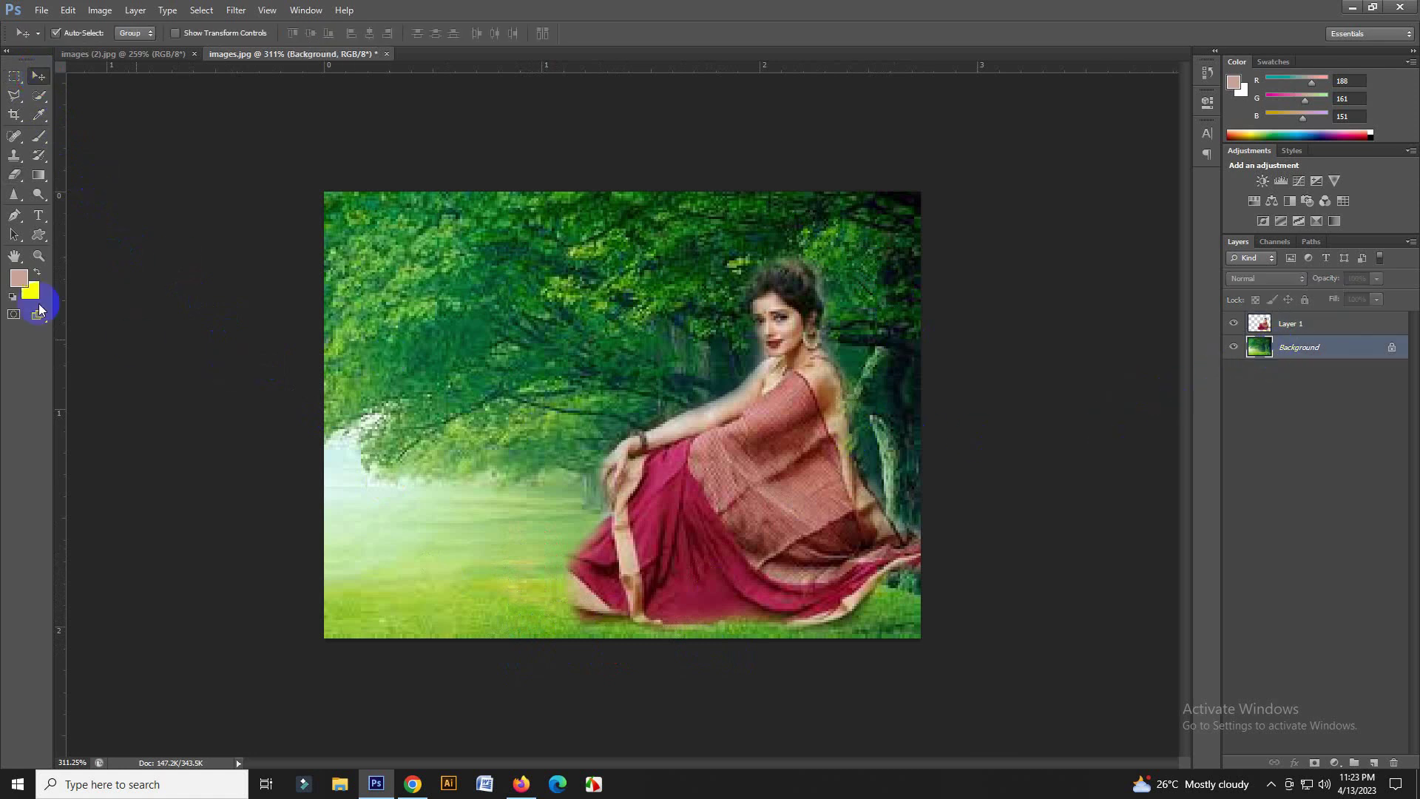
pyautogui.click(13, 157)
pyautogui.keyDown('alt'); pyautogui.click(314, 474); pyautogui.keyUp('alt')
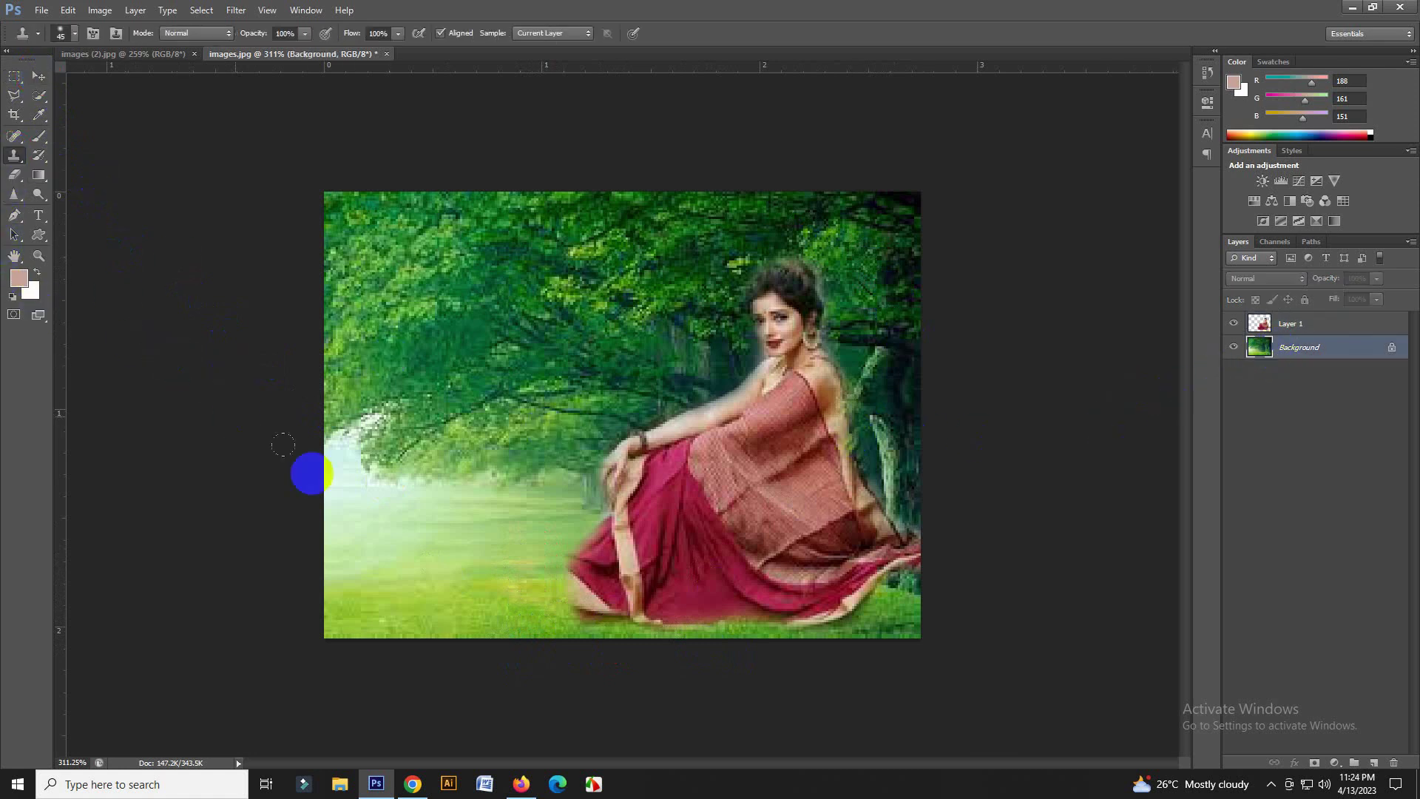
pyautogui.click(477, 569)
pyautogui.moveTo(480, 565)
pyautogui.mouseDown()
pyautogui.moveTo(526, 575)
pyautogui.moveTo(492, 536)
pyautogui.moveTo(556, 564)
pyautogui.mouseUp()
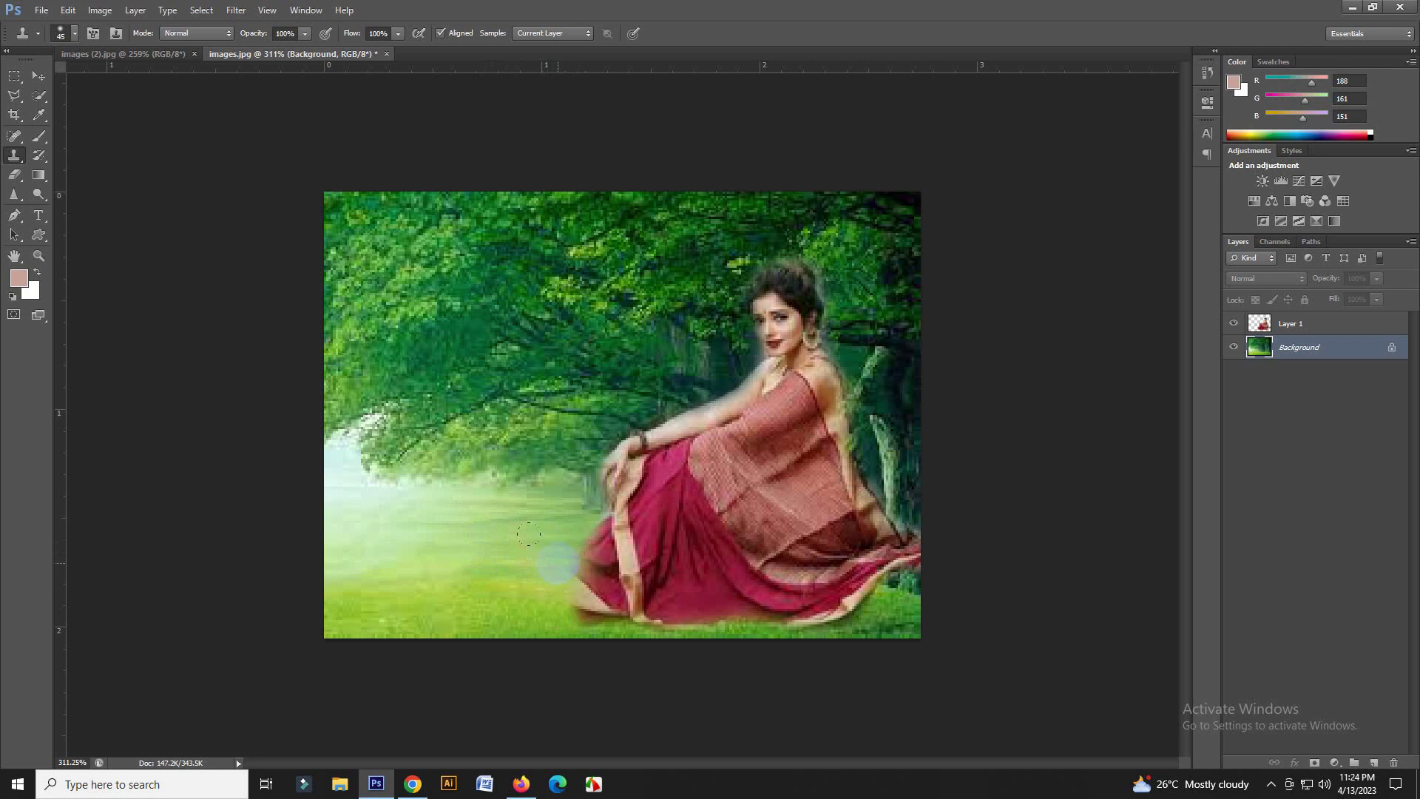
pyautogui.moveTo(500, 634)
pyautogui.mouseDown()
pyautogui.moveTo(909, 634)
pyautogui.moveTo(898, 591)
pyautogui.moveTo(894, 643)
pyautogui.mouseUp()
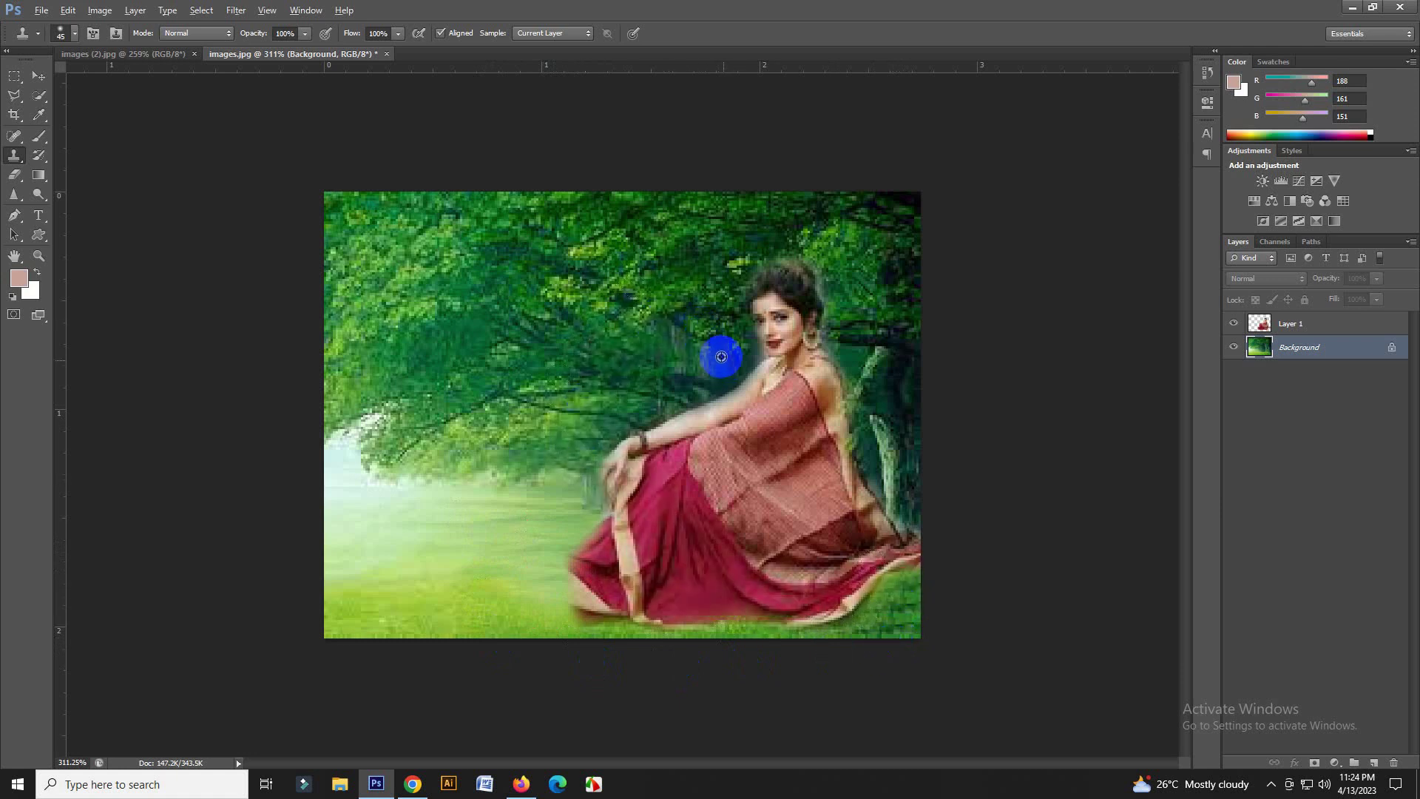
pyautogui.moveTo(720, 351)
pyautogui.mouseDown()
pyautogui.moveTo(653, 401)
pyautogui.moveTo(666, 469)
pyautogui.mouseUp()
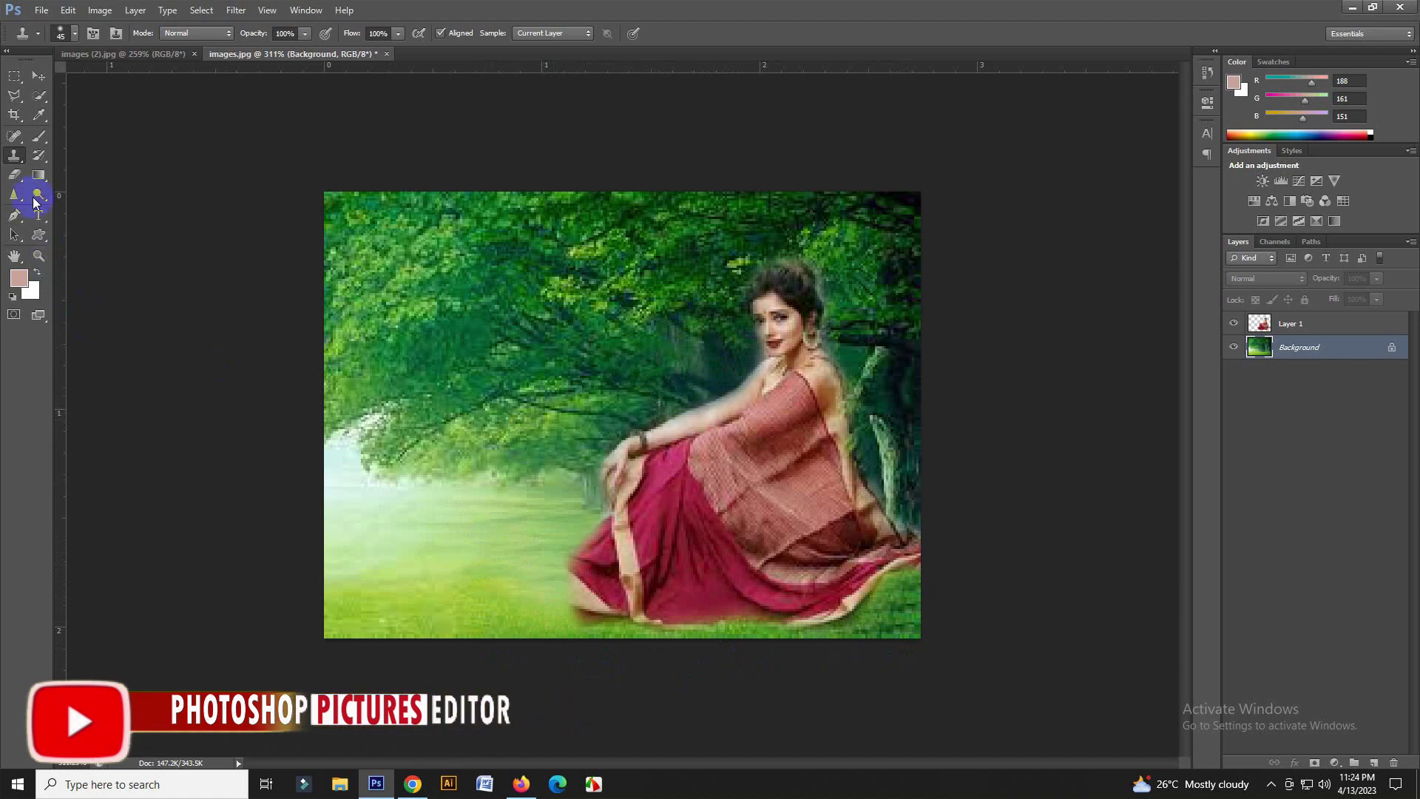
# - Activate Layer 1 and nudge the woman slightly right against the tree trunks
pyautogui.click(37, 77)
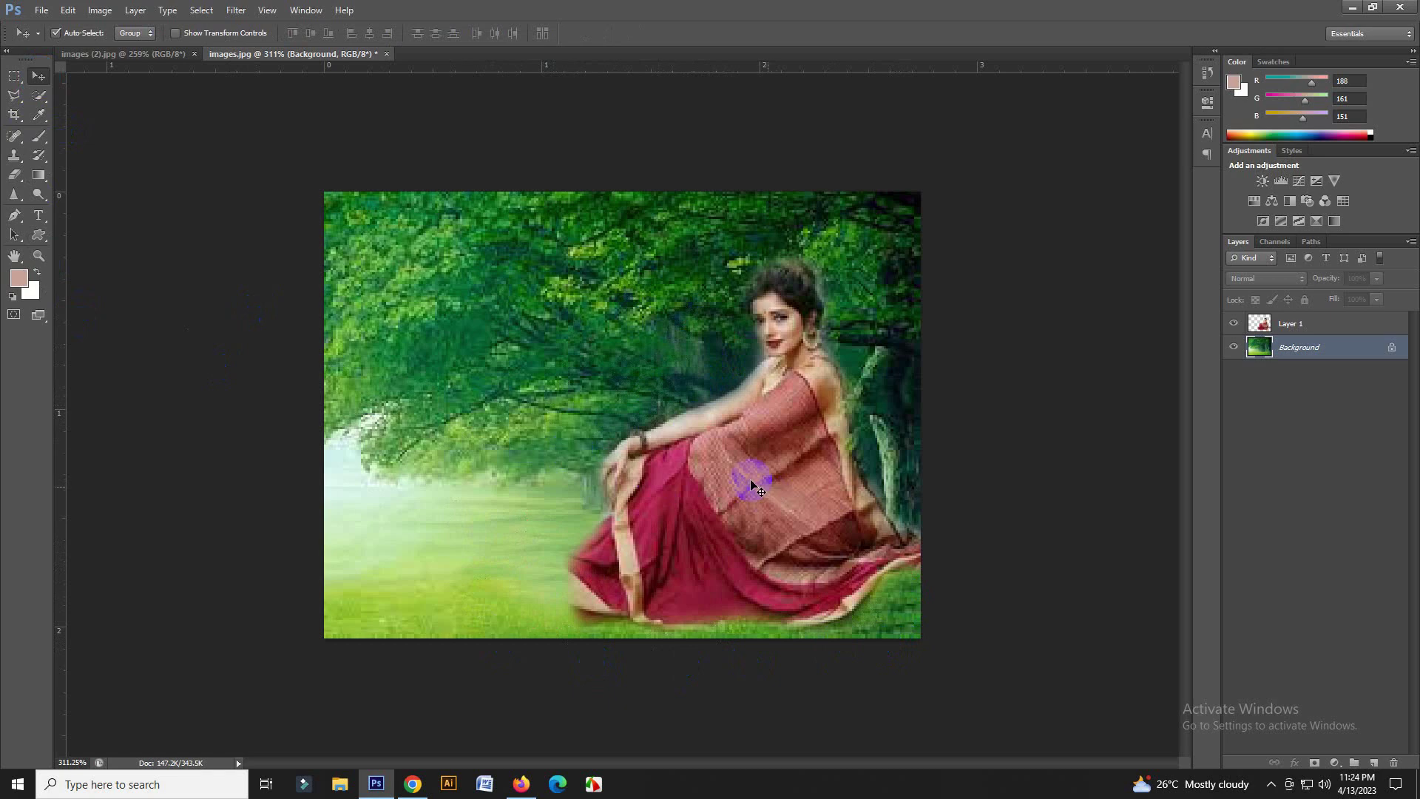
pyautogui.click(1023, 381)
pyautogui.click(1258, 326)
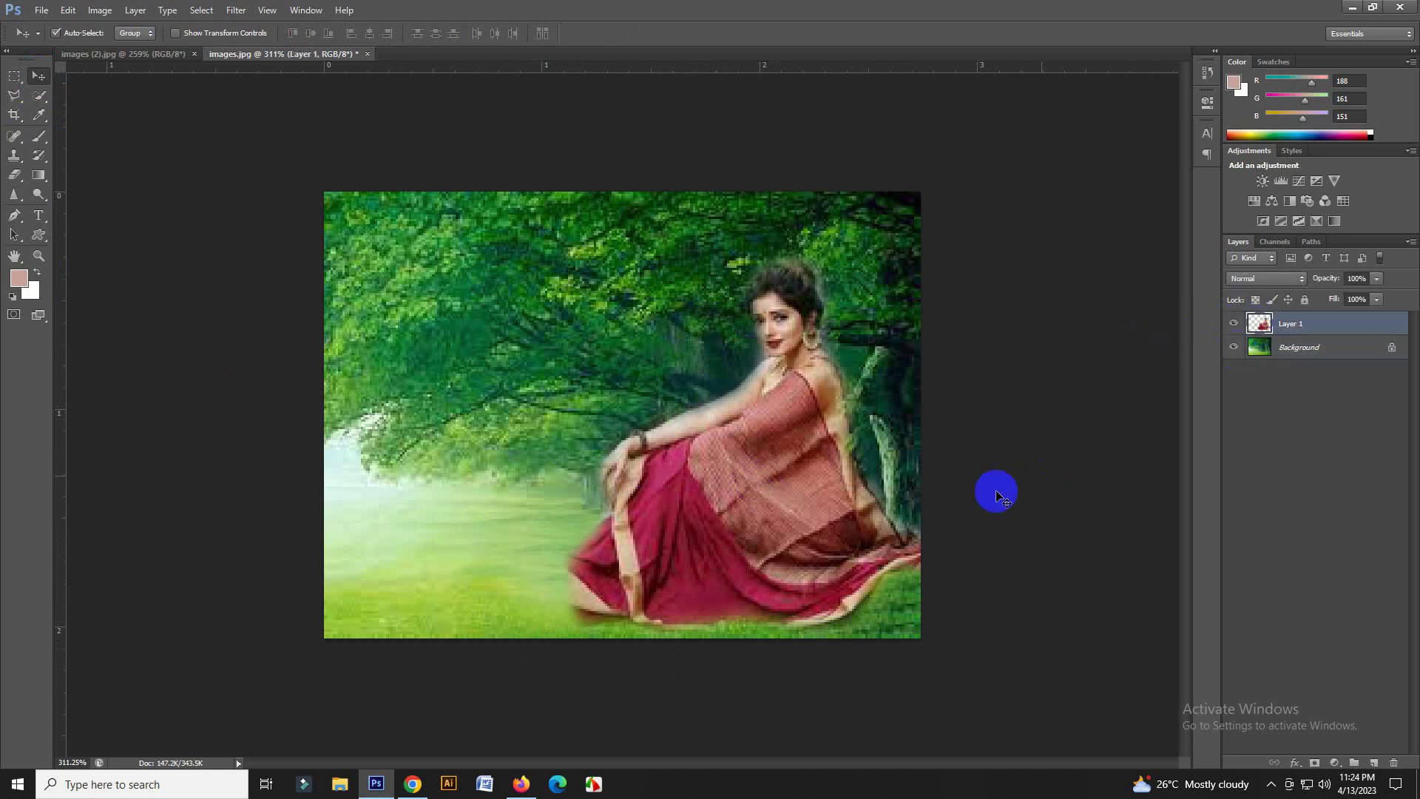
pyautogui.moveTo(771, 501); pyautogui.dragTo(789, 522)
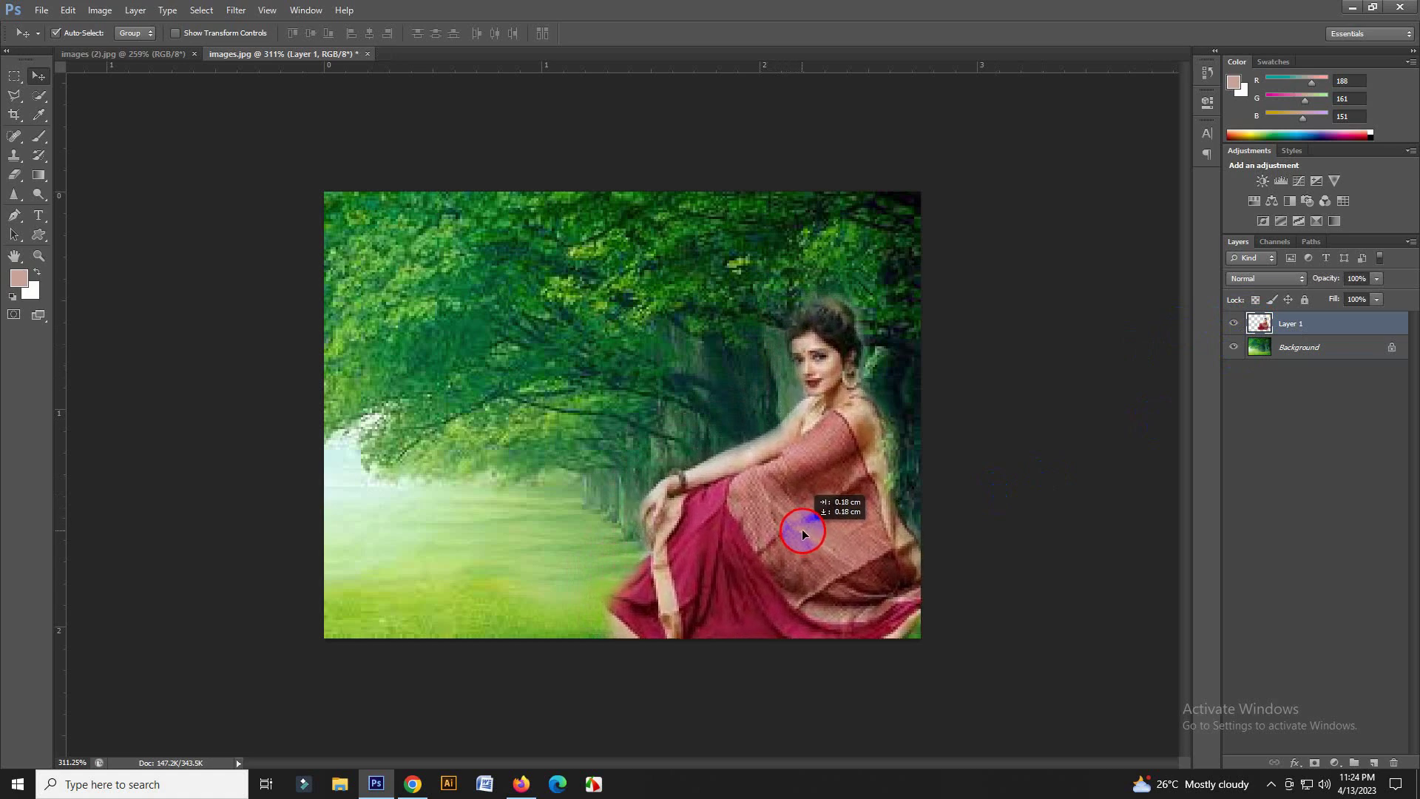
pyautogui.moveTo(790, 535); pyautogui.dragTo(797, 516)
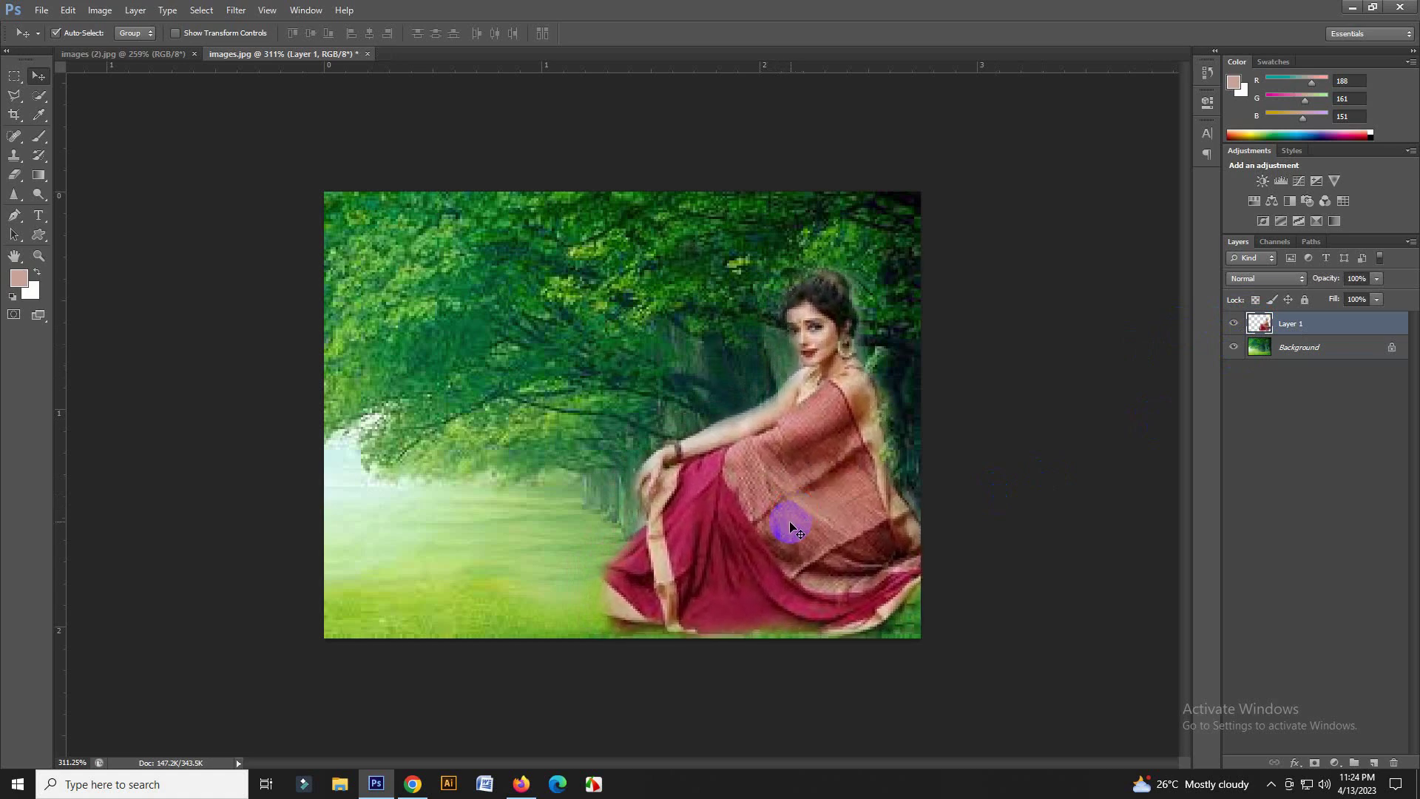
pyautogui.moveTo(790, 527); pyautogui.dragTo(773, 522)
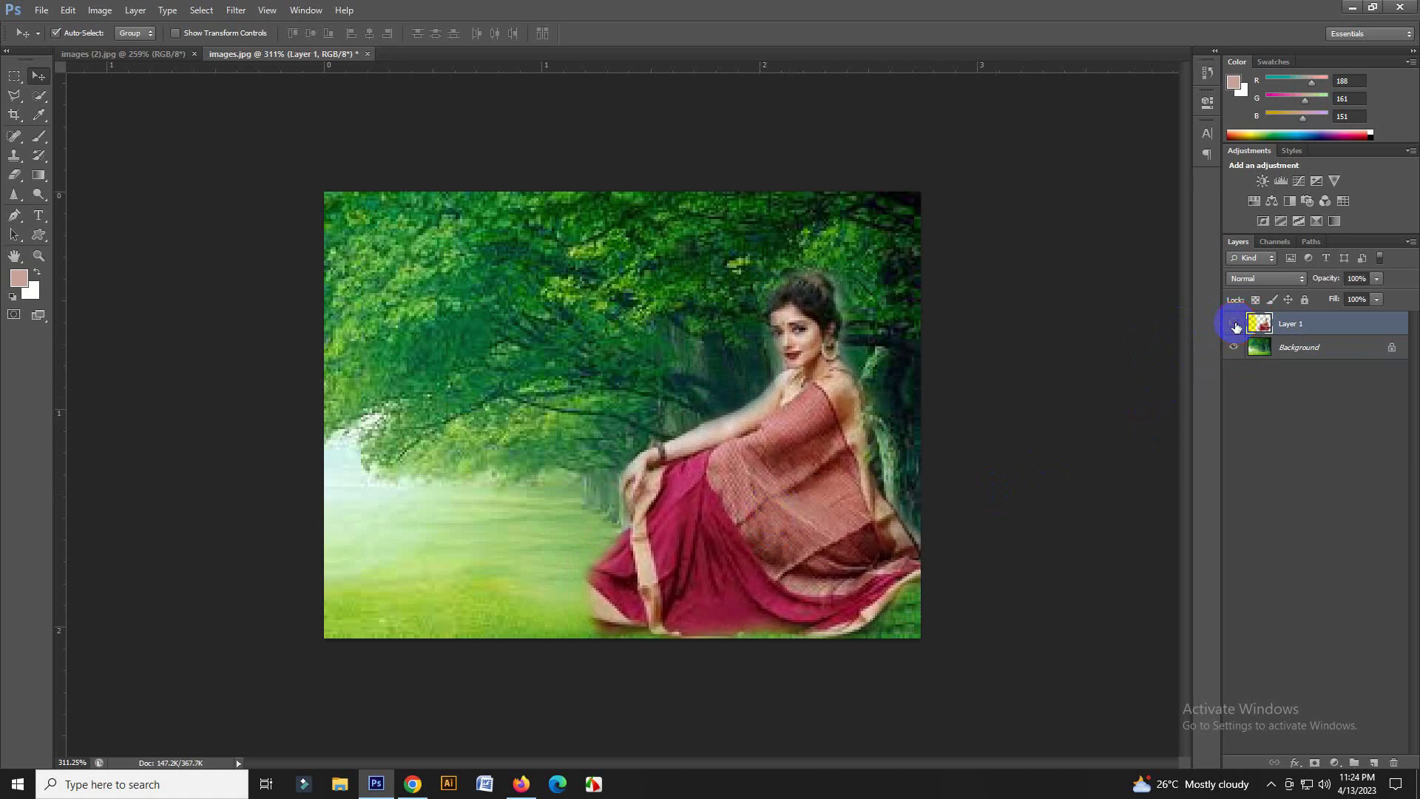
pyautogui.click(1233, 324)
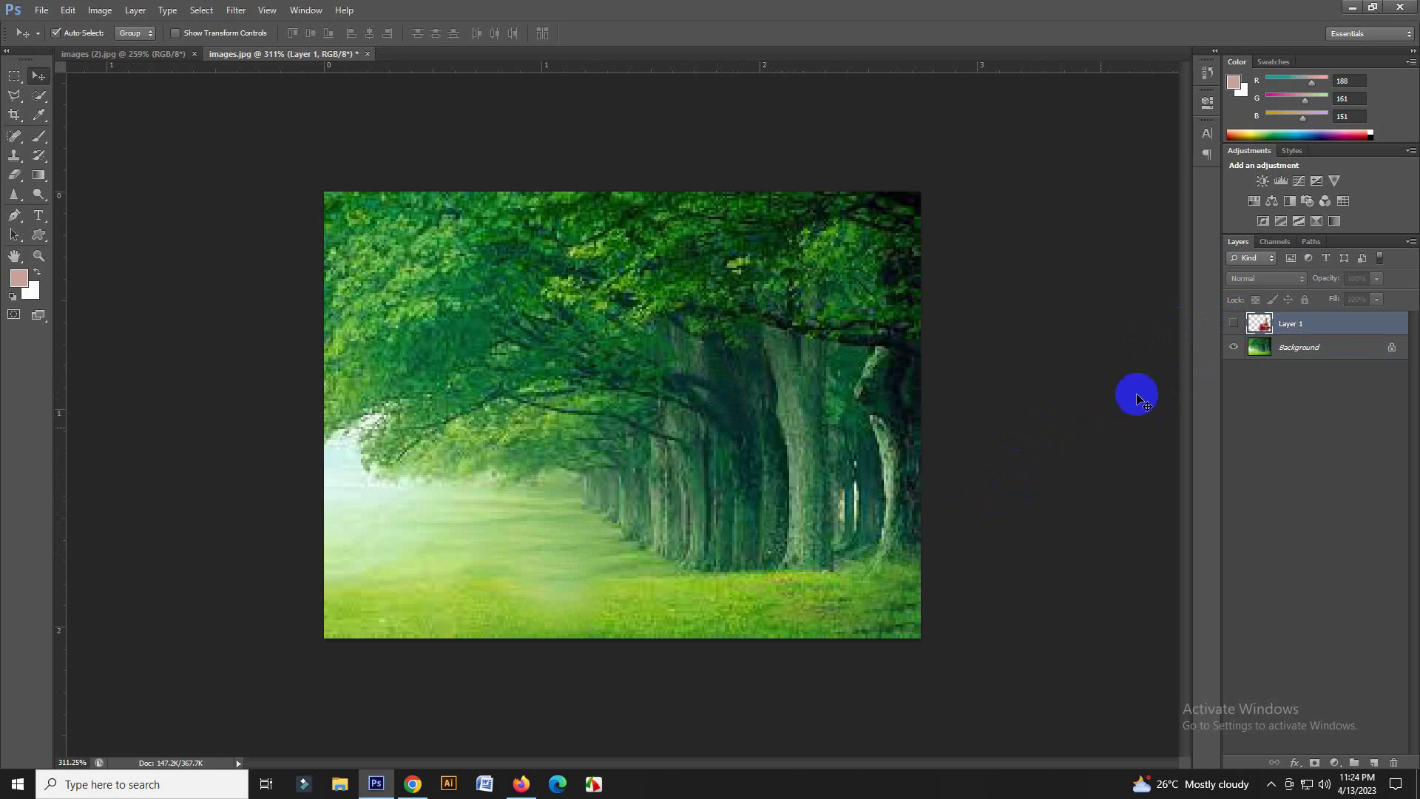
pyautogui.click(1232, 327)
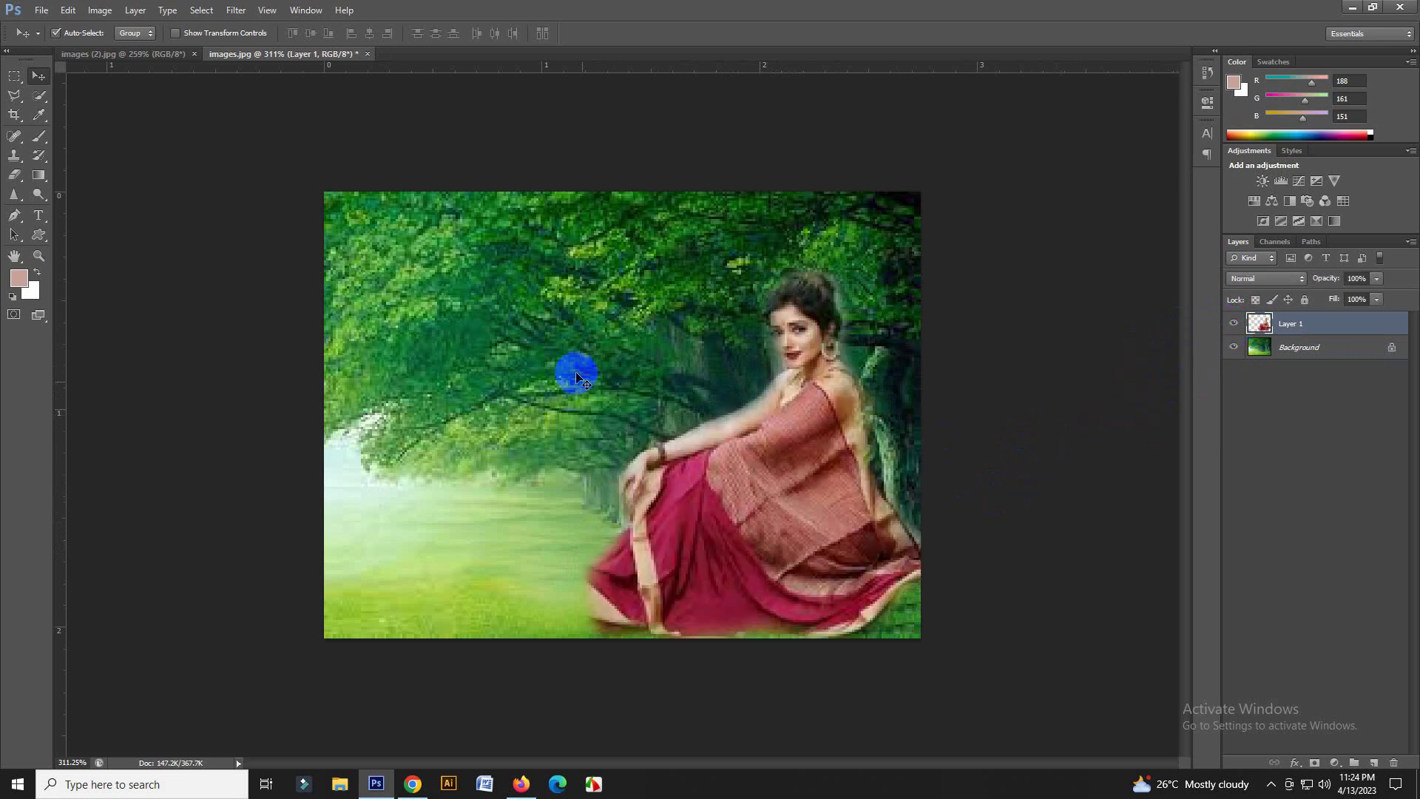